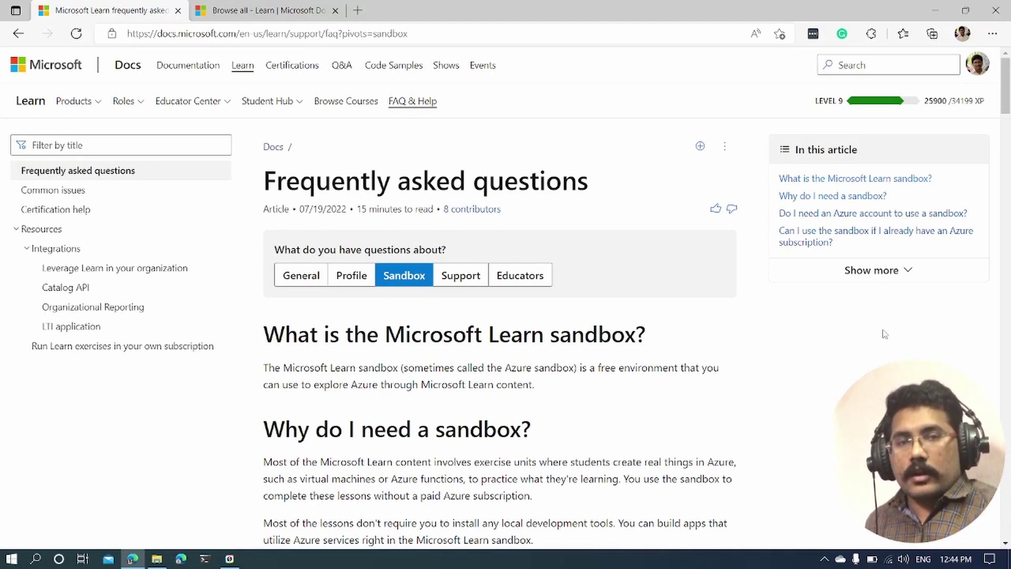
- Review the sandbox FAQ, and open the "Describe cloud computing" module from the Browse all catalogue
scroll(885, 333, down, 5)
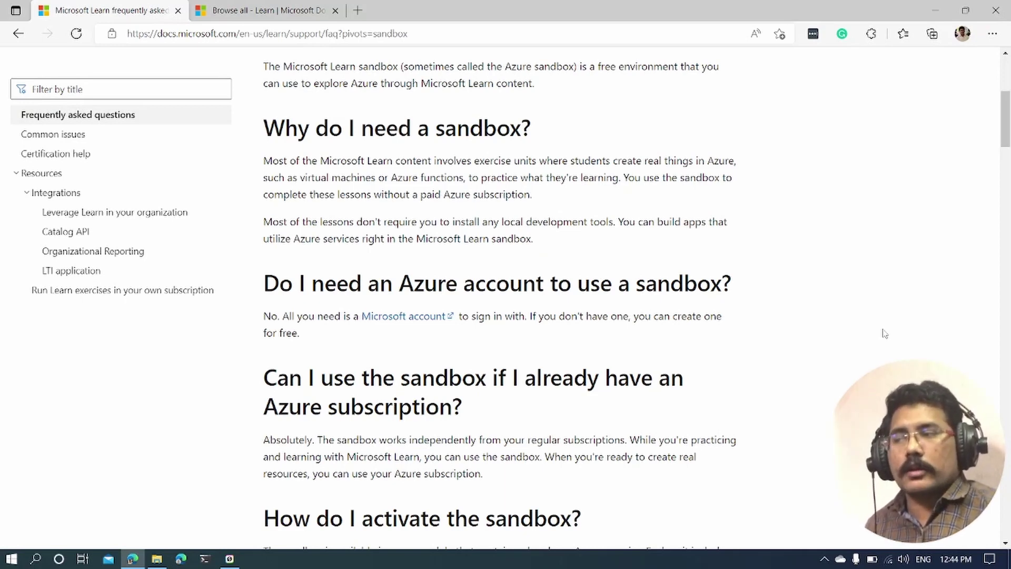
click(252, 10)
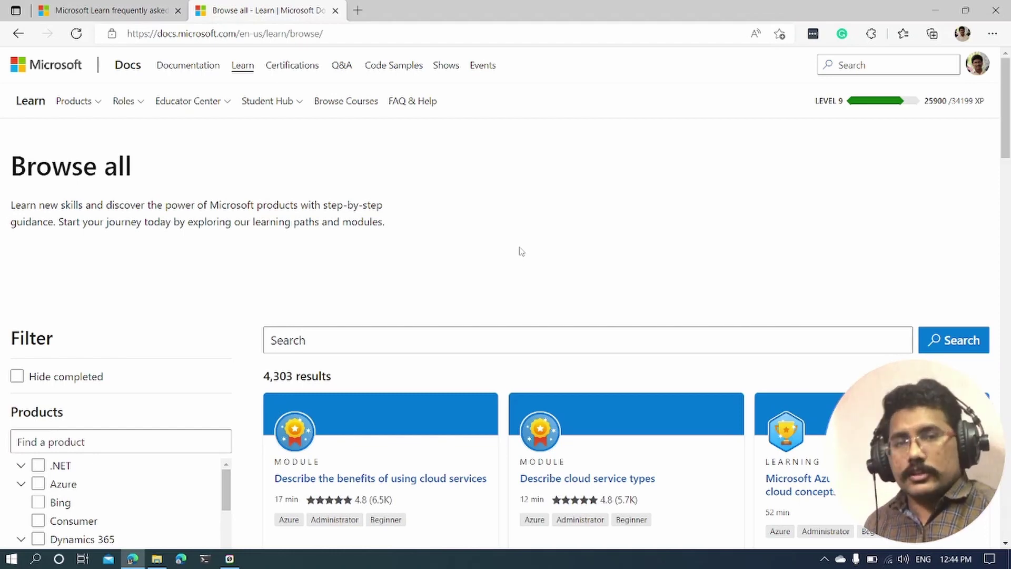
scroll(519, 254, down, 4)
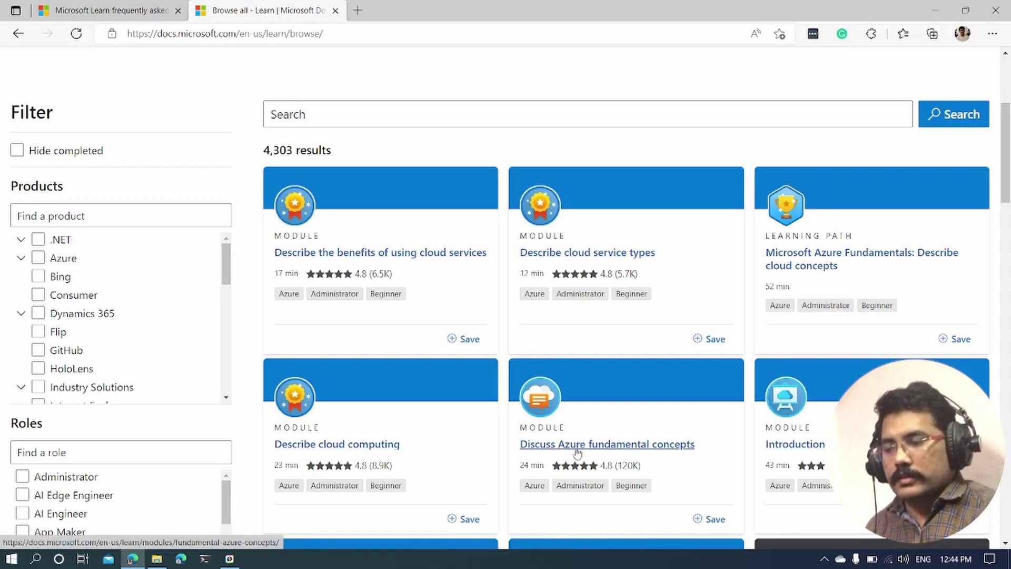
click(370, 446)
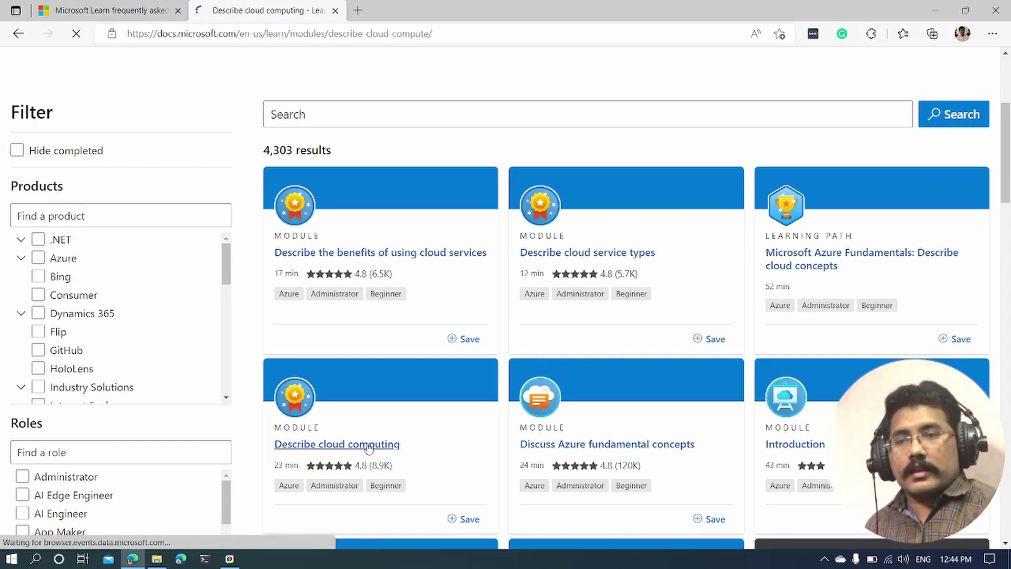
- Examine the "Describe cloud computing" module's objectives and unit list, and return to the full course catalogue
scroll(508, 347, down, 10)
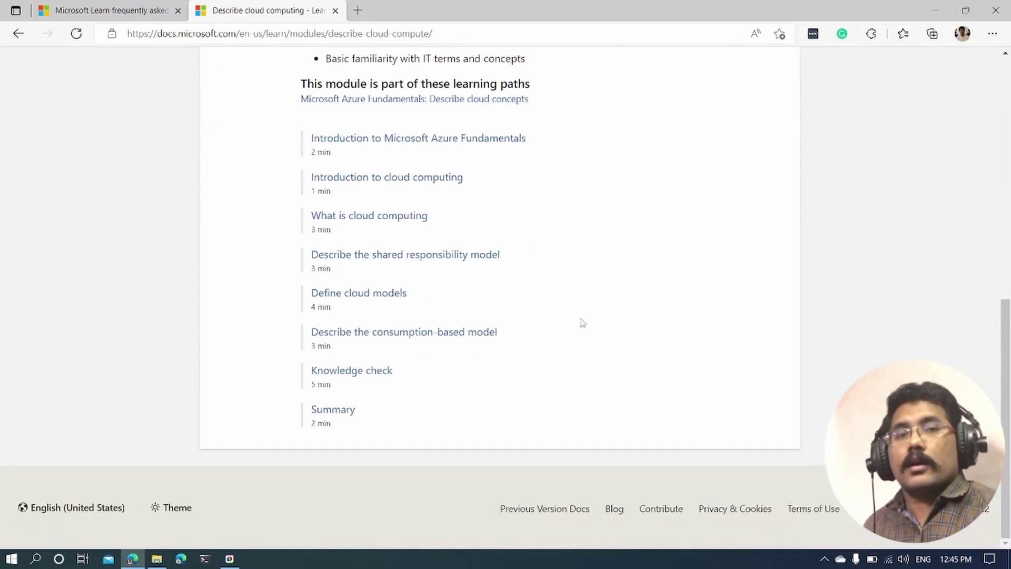
scroll(467, 305, up, 3)
scroll(311, 153, down, 3)
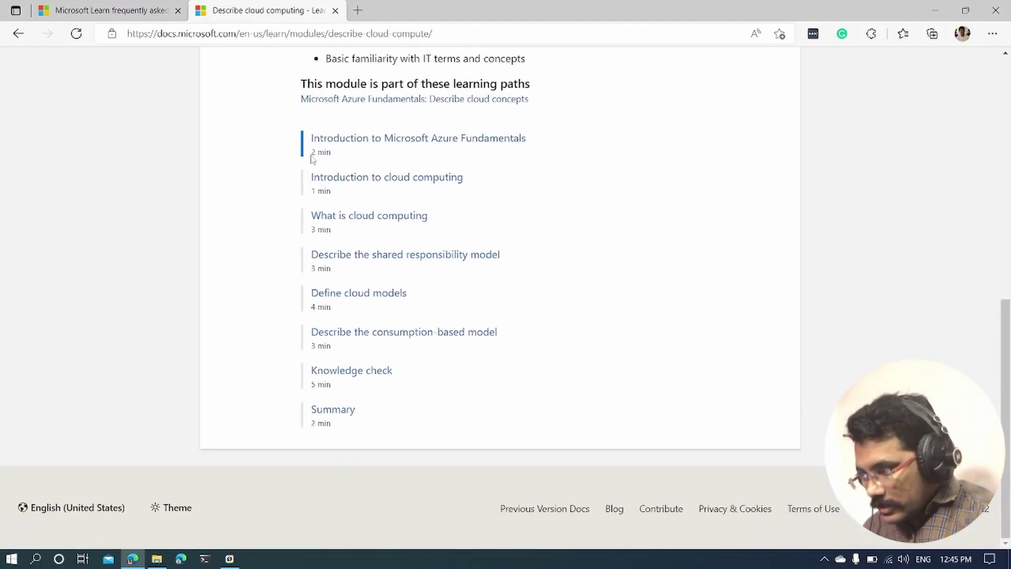
scroll(347, 284, up, 9)
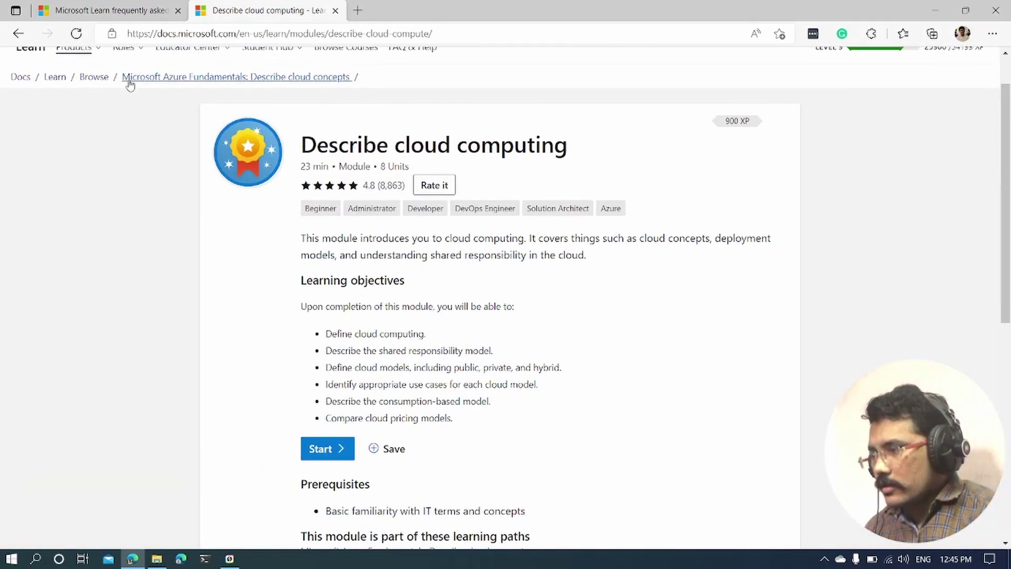
click(94, 75)
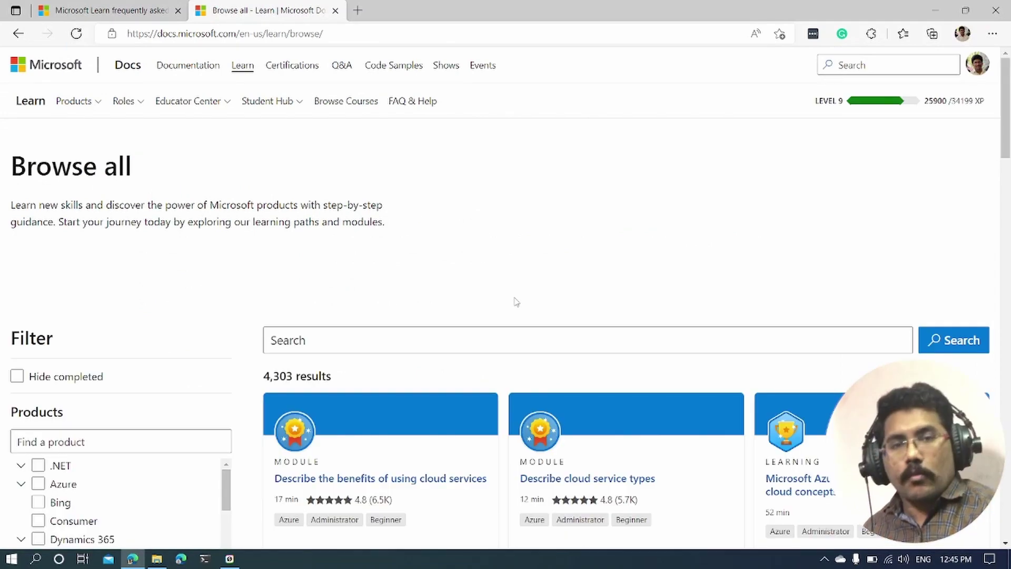
- Filter the training catalogue by the Azure product
scroll(516, 301, down, 5)
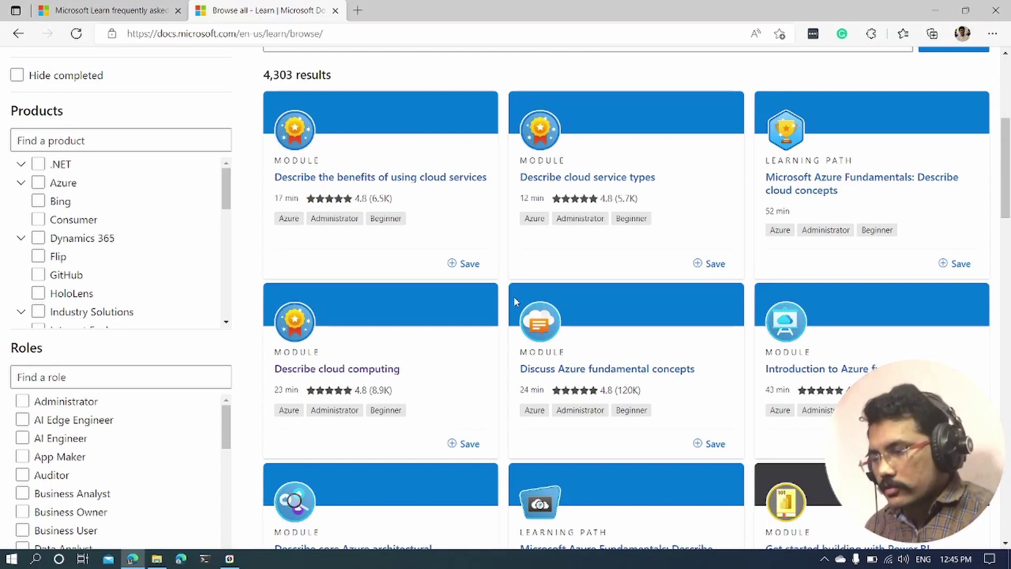
scroll(496, 293, down, 4)
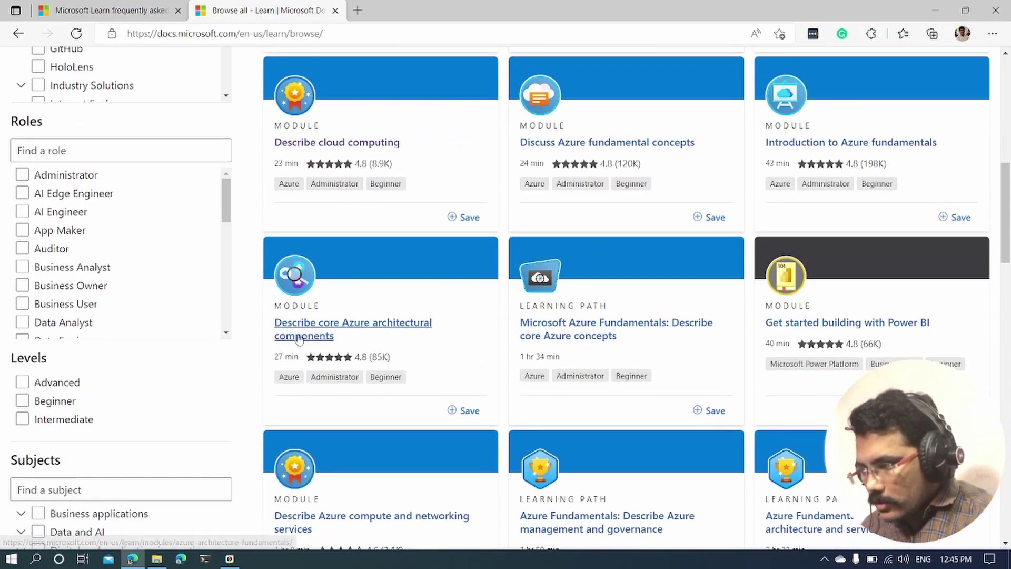
scroll(653, 300, up, 10)
click(384, 337)
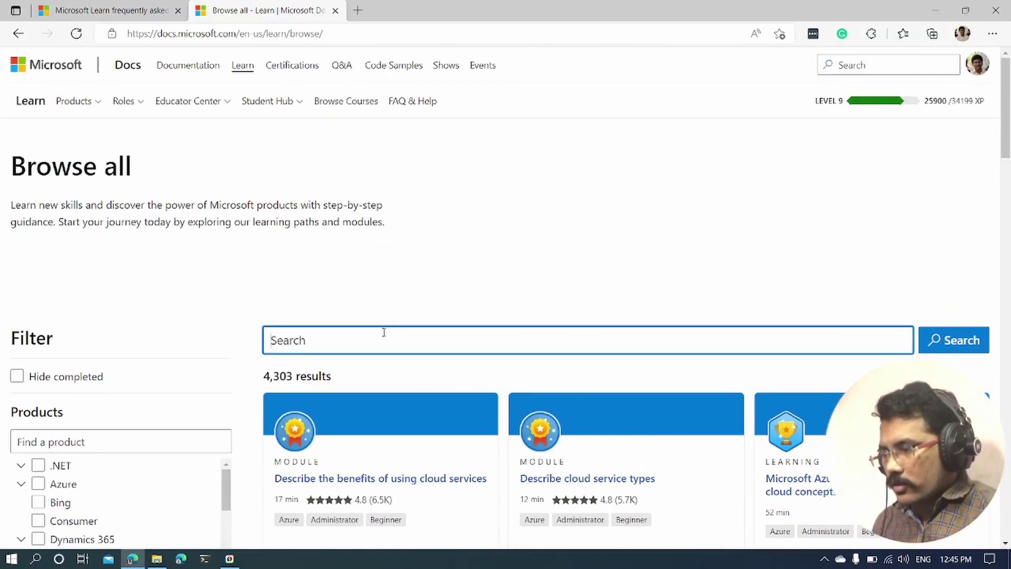
scroll(385, 332, down, 4)
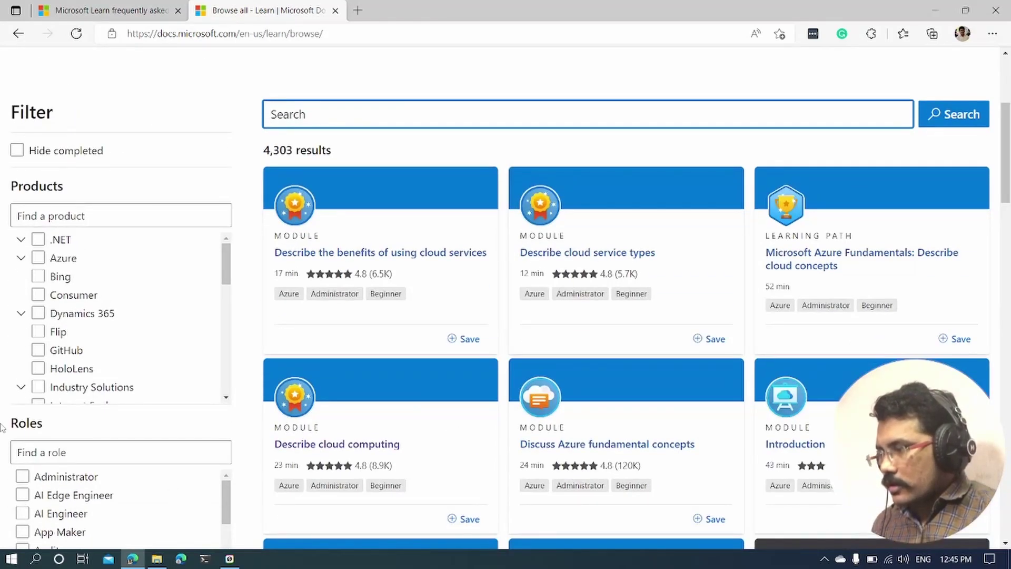
click(38, 257)
scroll(179, 261, up, 4)
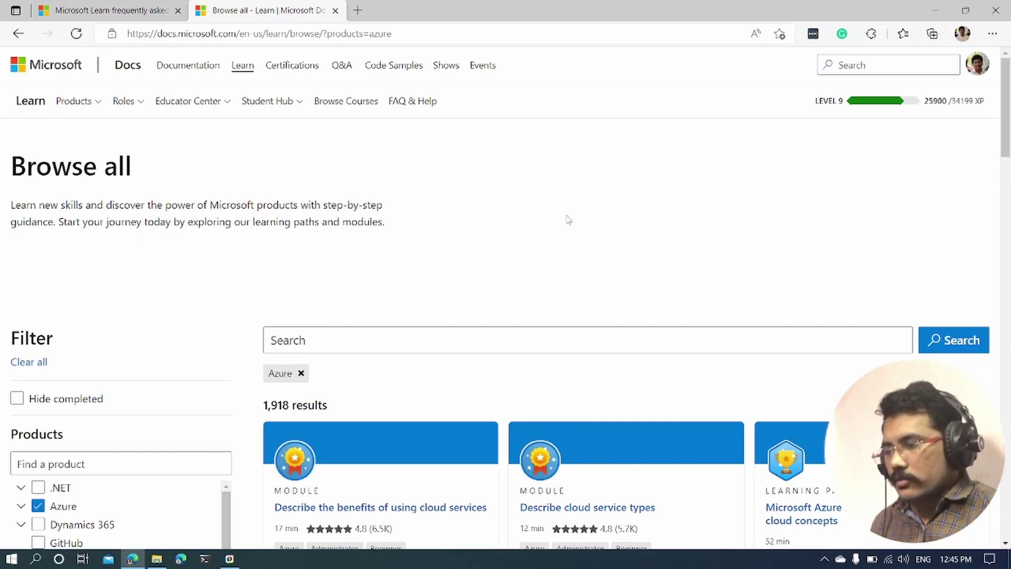
- Narrow the Azure training results to the Developer role
scroll(568, 220, down, 5)
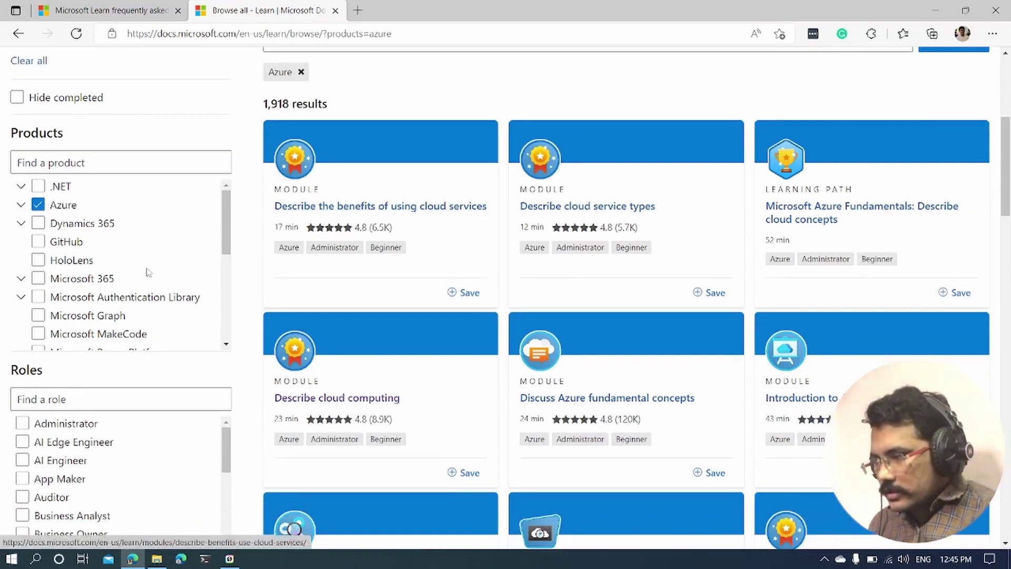
scroll(39, 437, down, 3)
scroll(5, 474, up, 2)
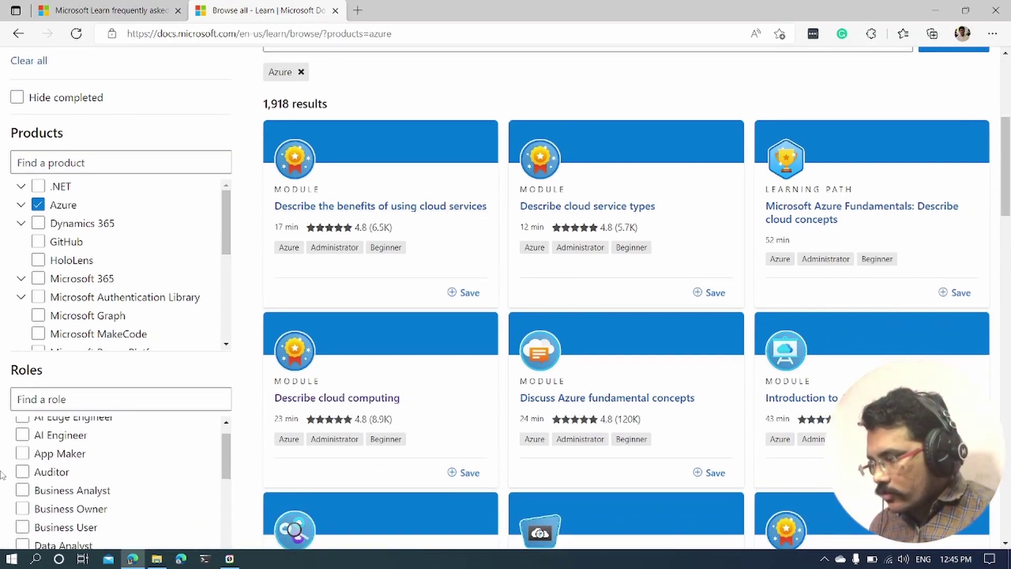
scroll(2, 474, down, 3)
scroll(42, 375, down, 3)
click(21, 315)
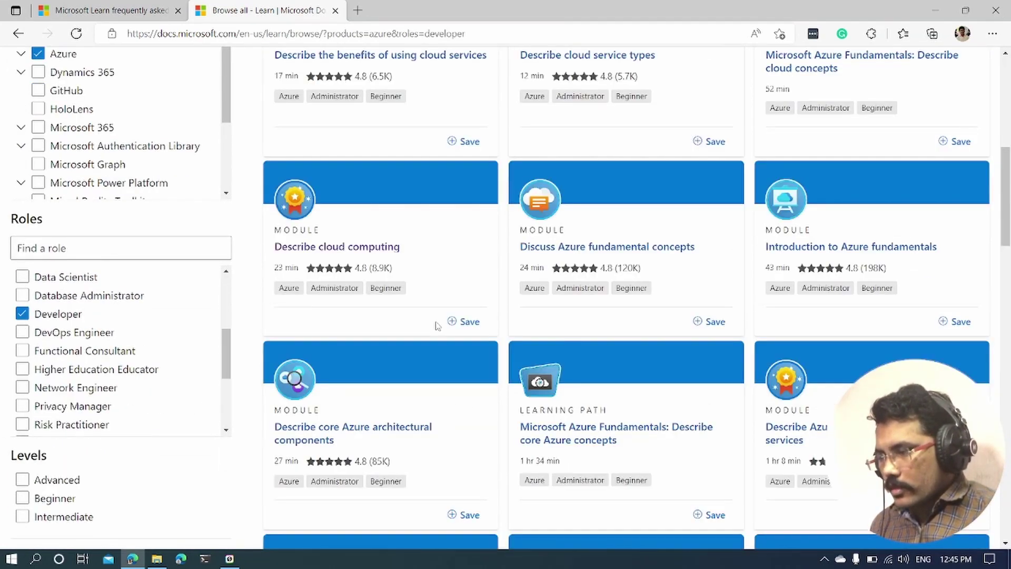
scroll(439, 342, up, 8)
- Restrict the filtered training results to the Beginner level and the Module type
scroll(435, 343, down, 5)
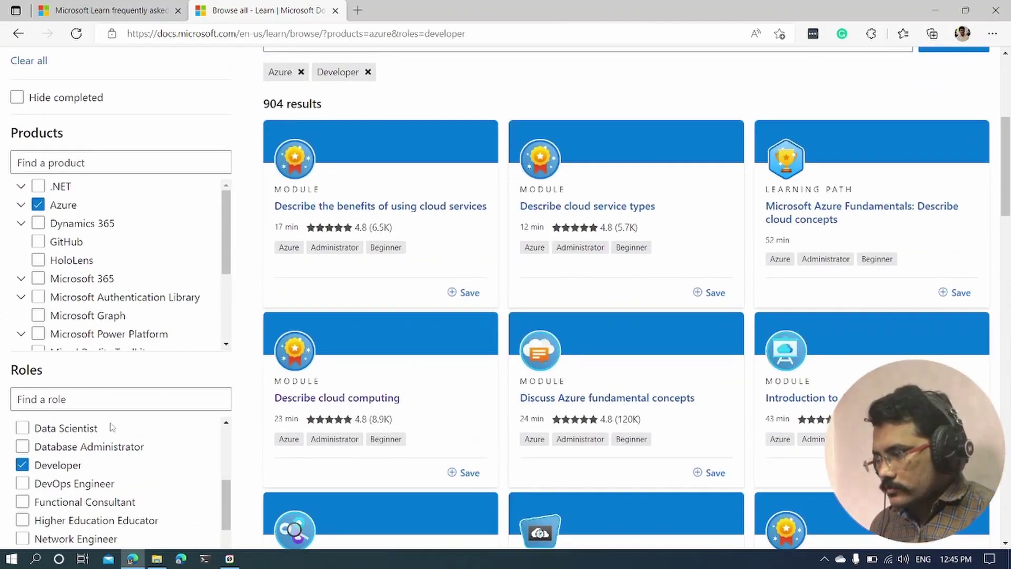
scroll(113, 427, down, 2)
scroll(369, 316, down, 7)
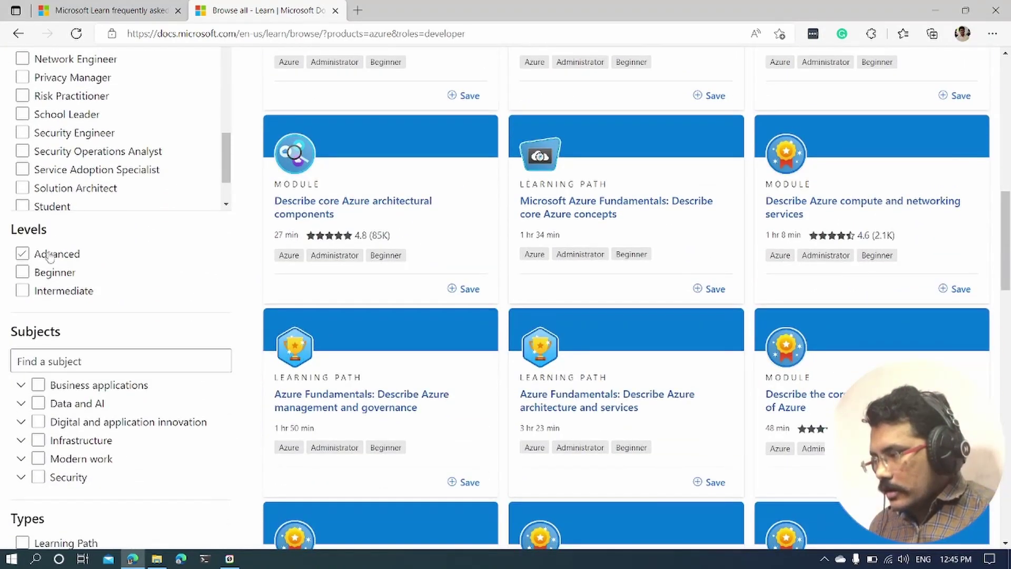
click(50, 272)
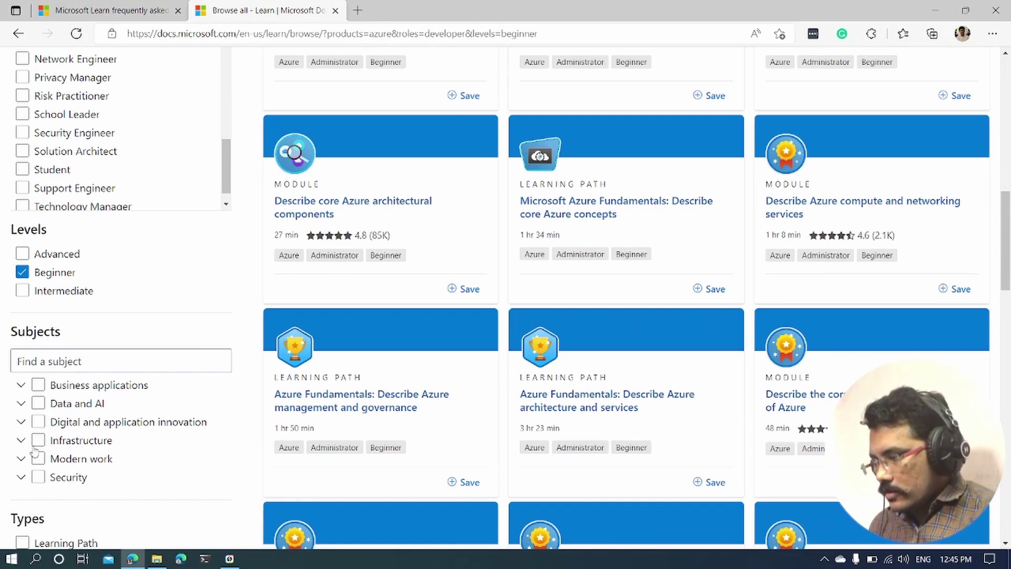
click(41, 477)
scroll(79, 411, down, 2)
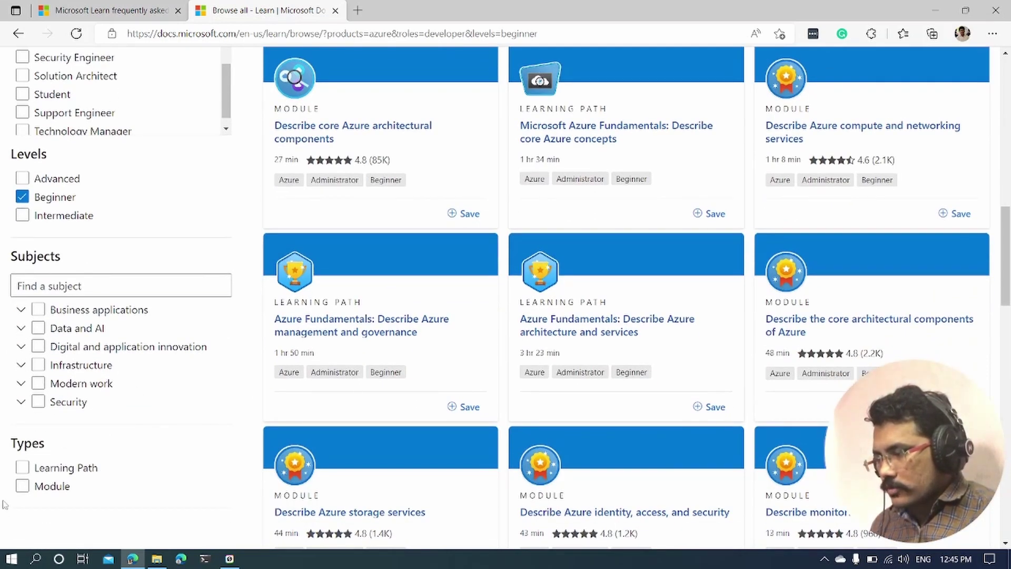
click(20, 489)
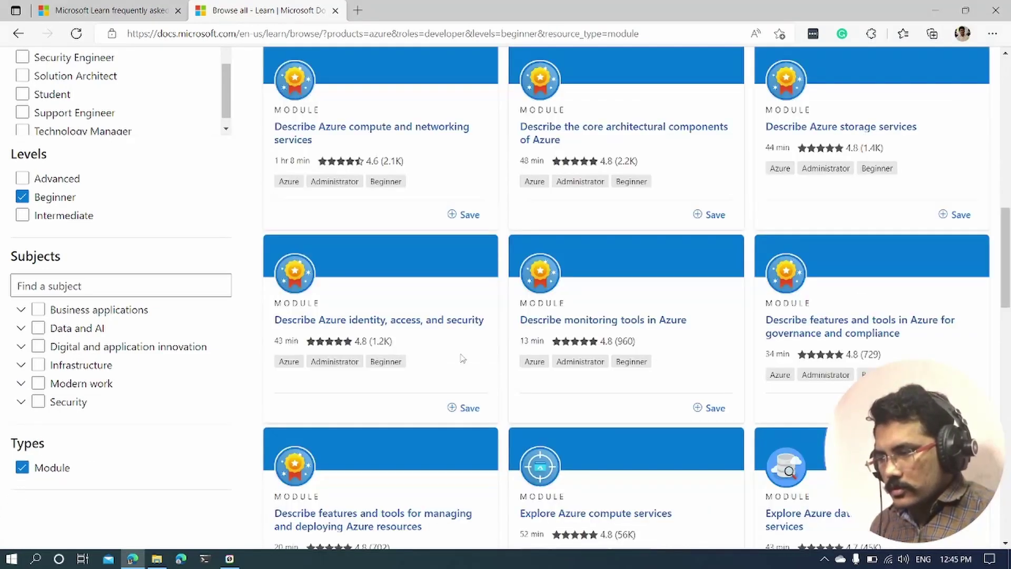
scroll(451, 354, up, 12)
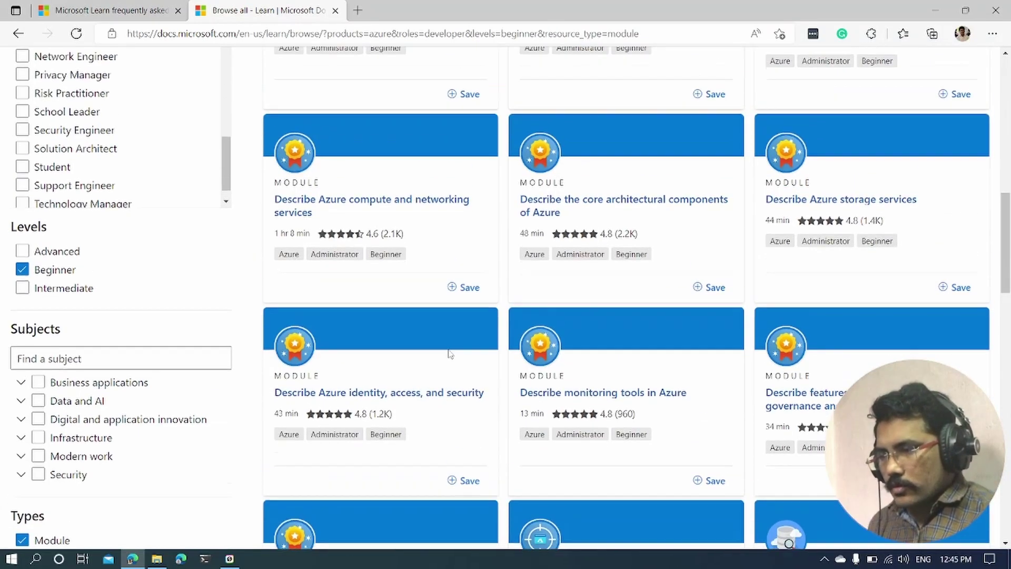
- Search the filtered training modules for "Web App"
scroll(427, 311, down, 5)
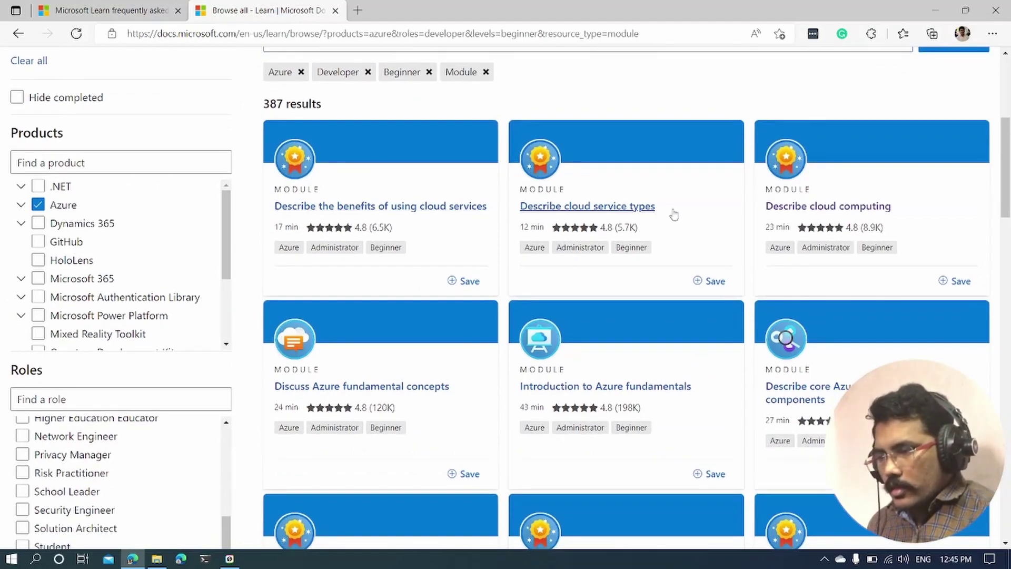
scroll(474, 142, up, 3)
click(449, 179)
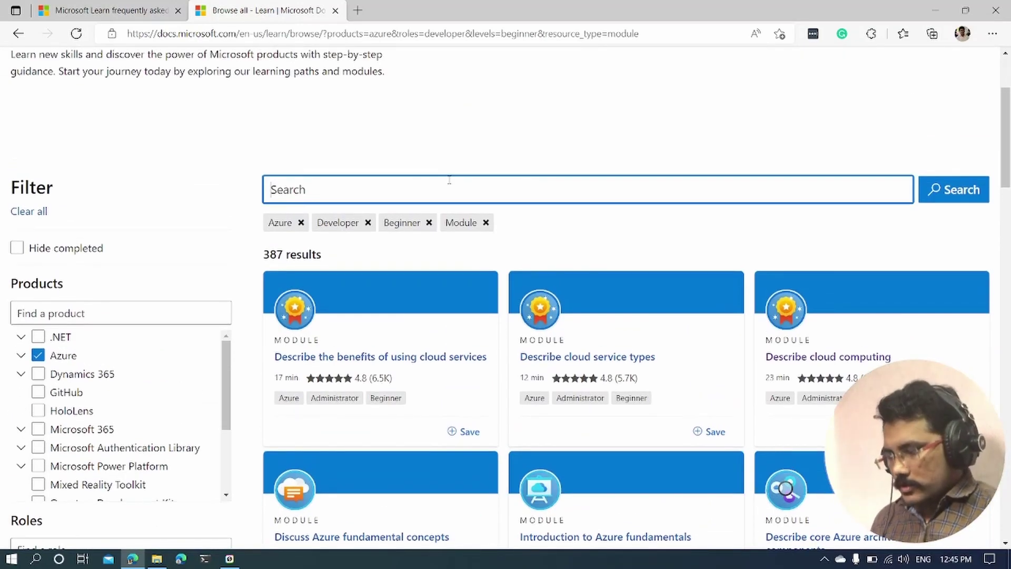
text(Web App)
key(Return)
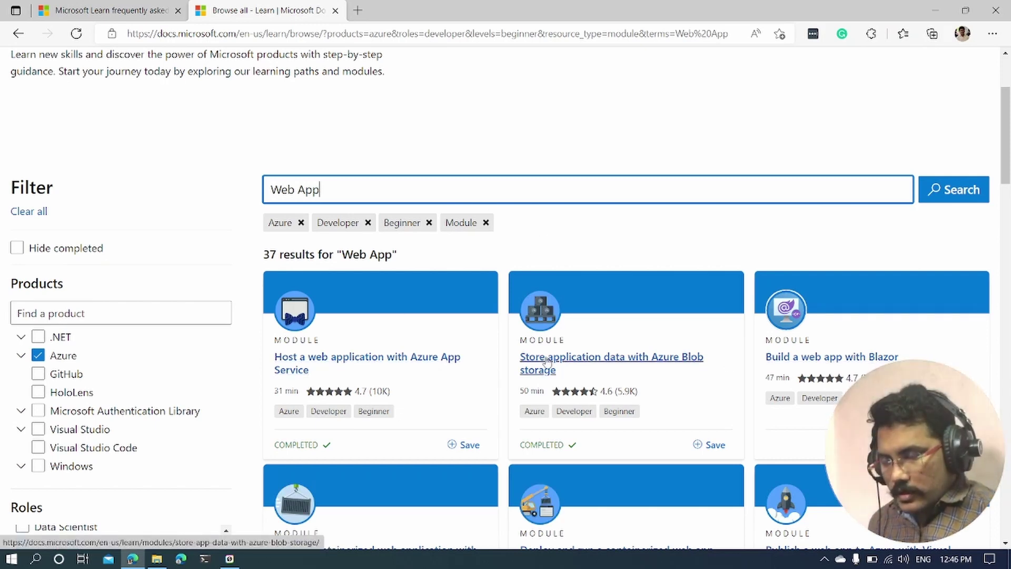
- Open the "Host a web application with Azure App Service" module separately and go to its "Create a web app in the Azure portal" exercise
ctrl+click(319, 366)
key(ctrl+Tab)
scroll(487, 297, down, 7)
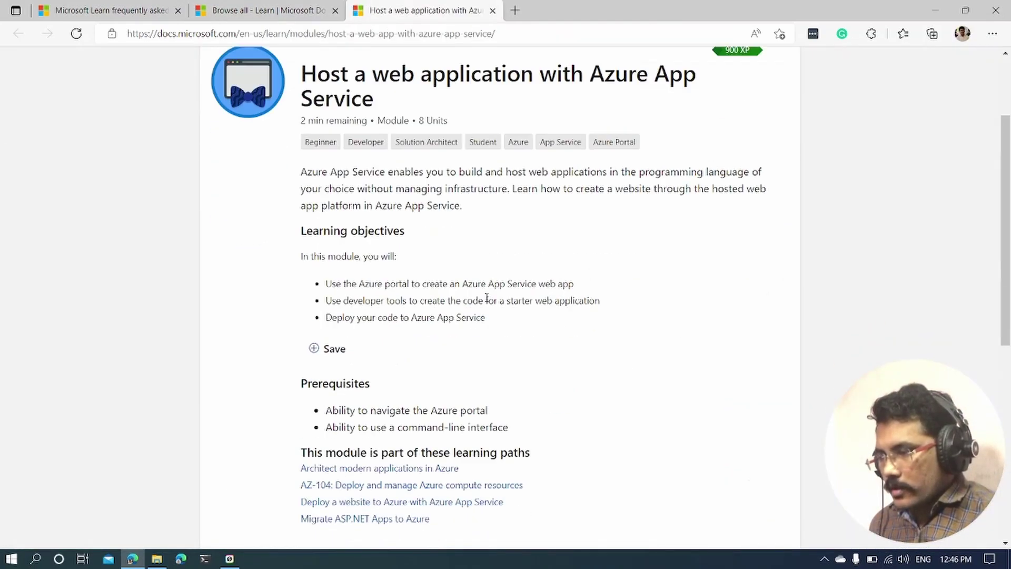
scroll(488, 302, down, 1)
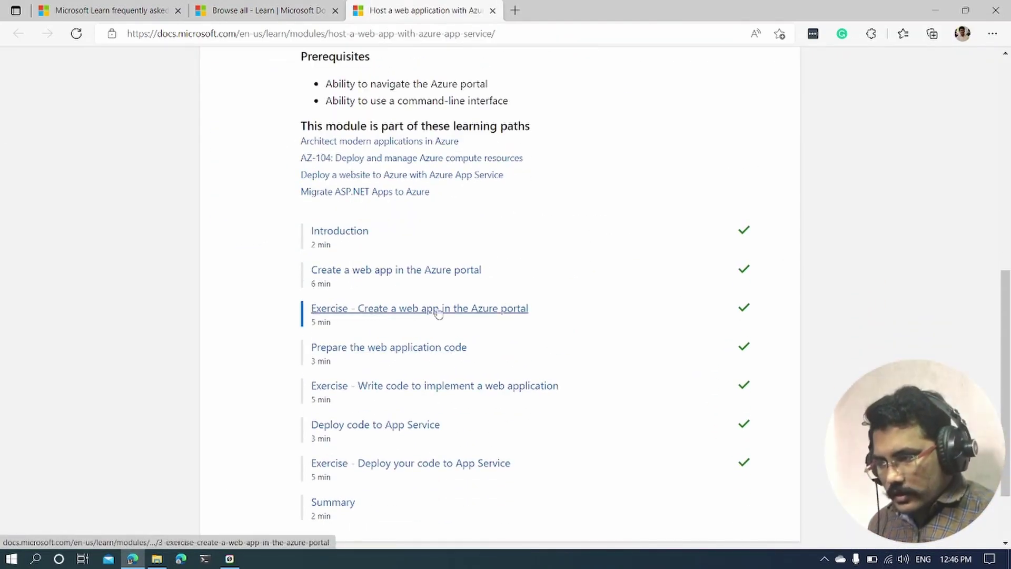
click(465, 313)
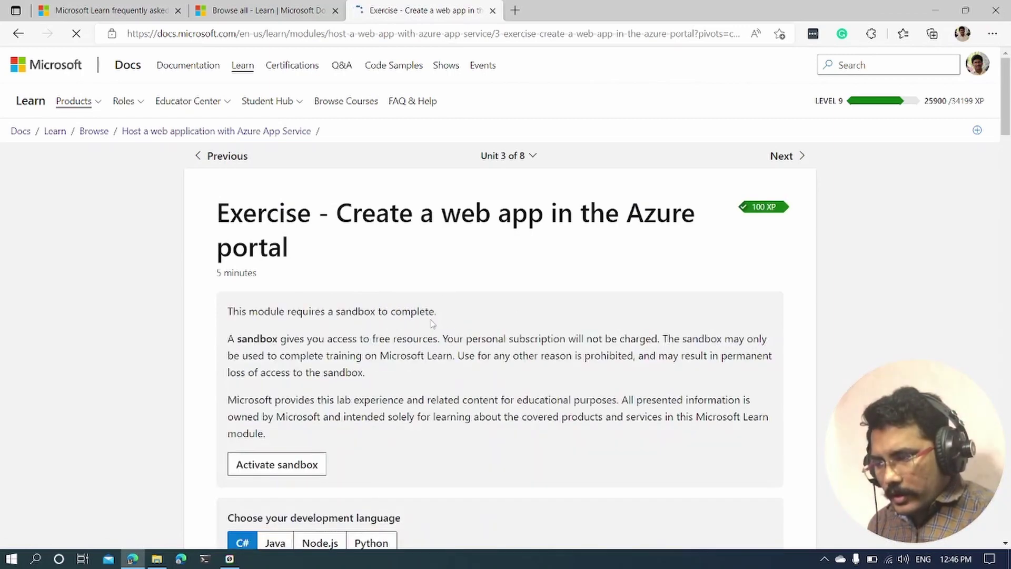
- Activate the exercise's sandbox and grant Microsoft Learn Sandbox the requested permissions
scroll(434, 321, down, 3)
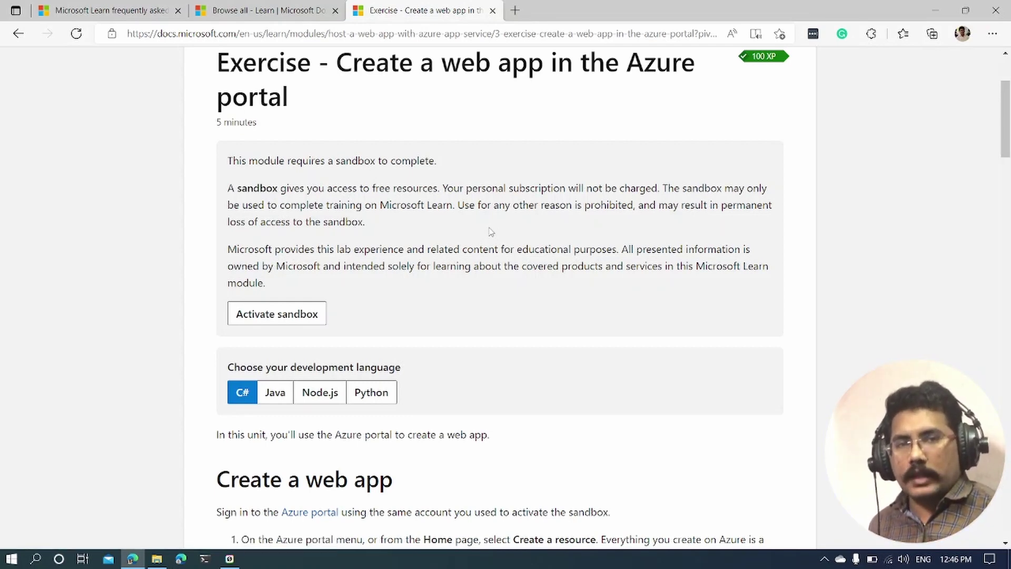
click(292, 320)
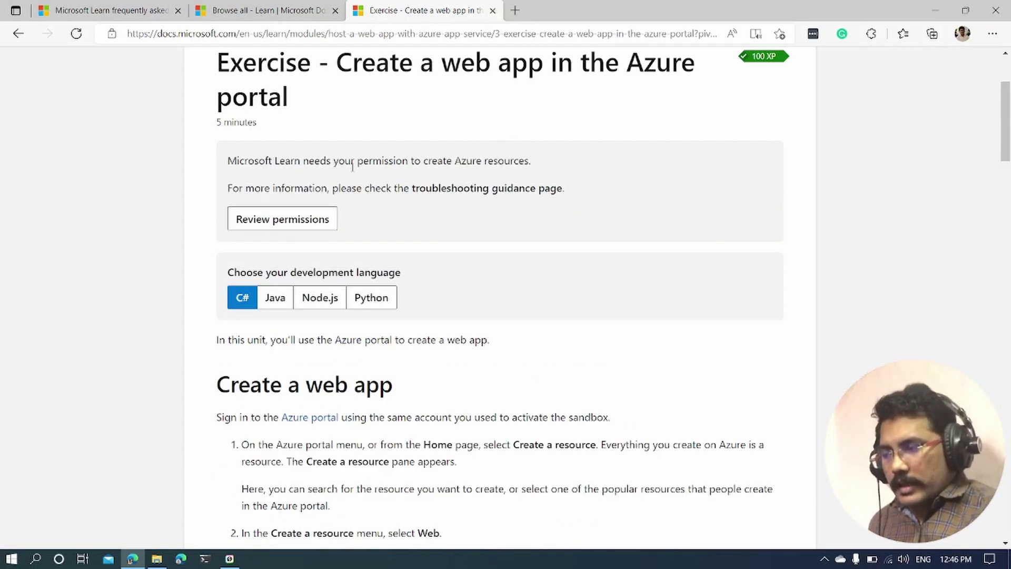
click(312, 221)
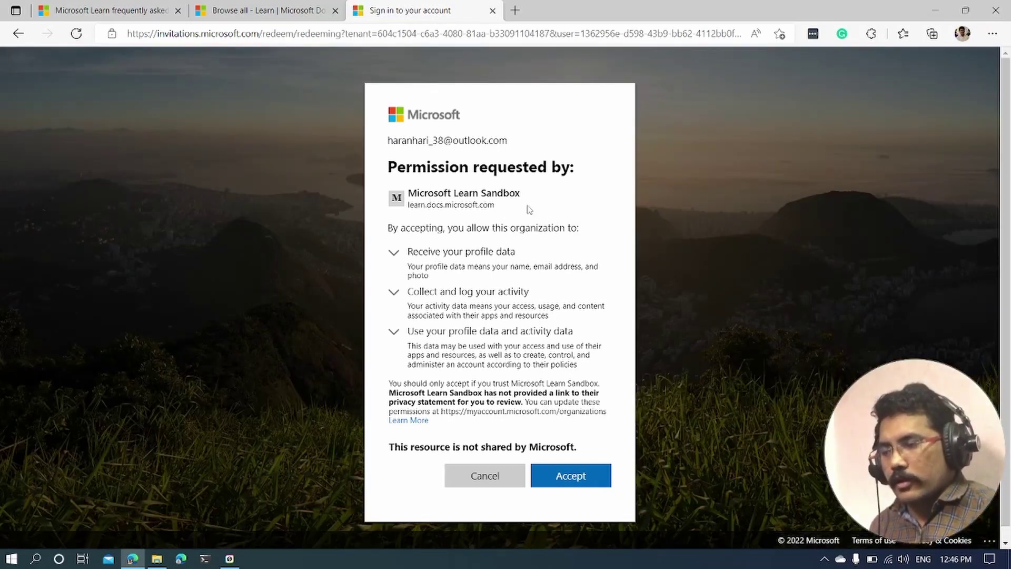
click(575, 479)
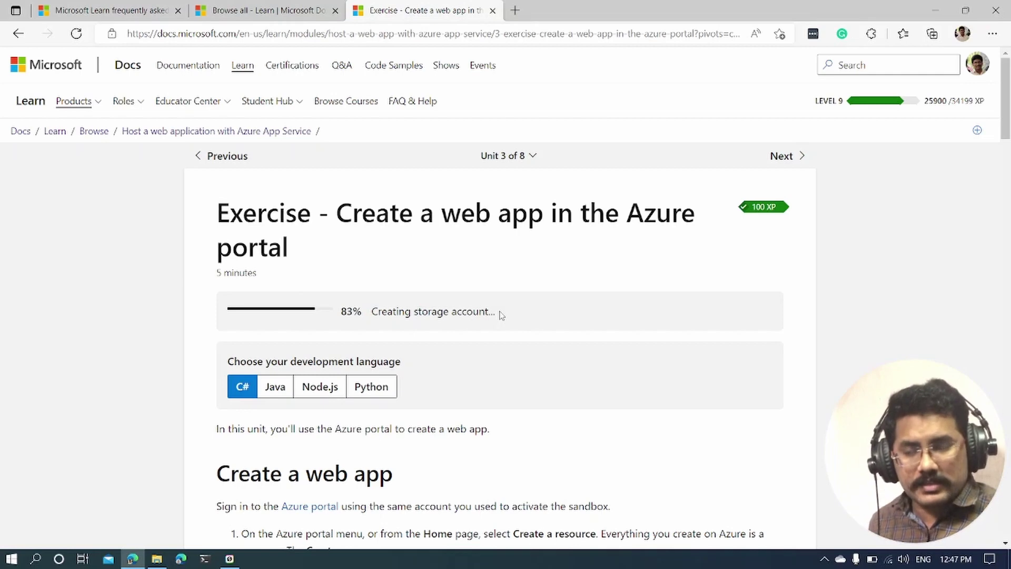
- Open another copy of the "Host a web application with Azure App Service" module page from the catalogue and examine its unit list
click(253, 10)
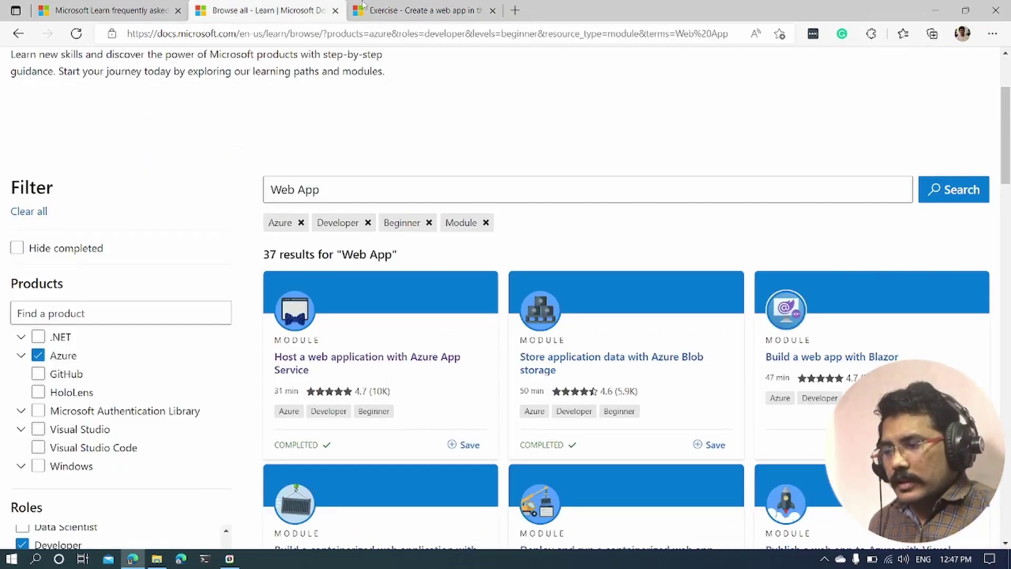
middle_click(335, 352)
click(490, 7)
drag(490, 6, 350, 8)
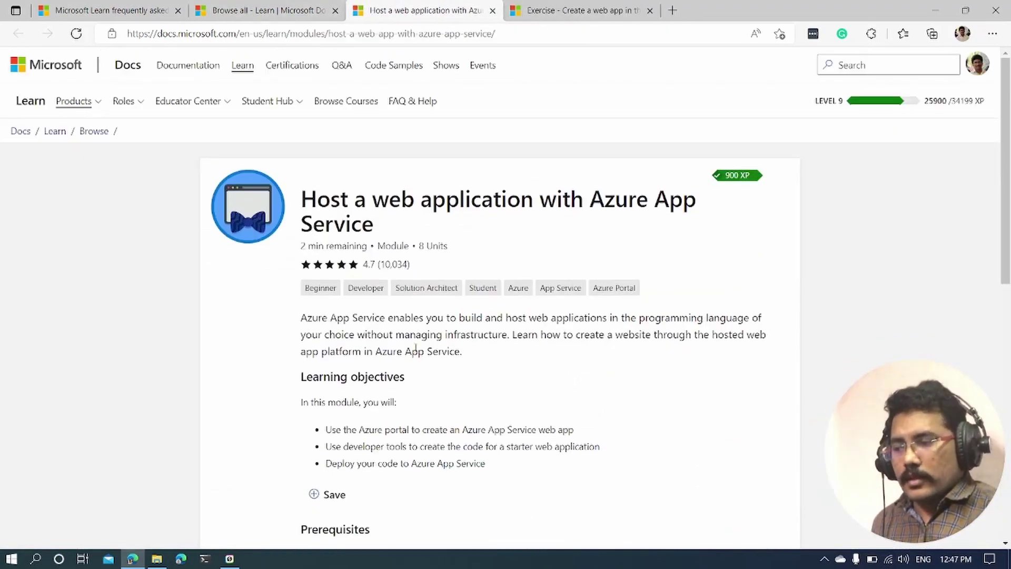
scroll(407, 337, down, 10)
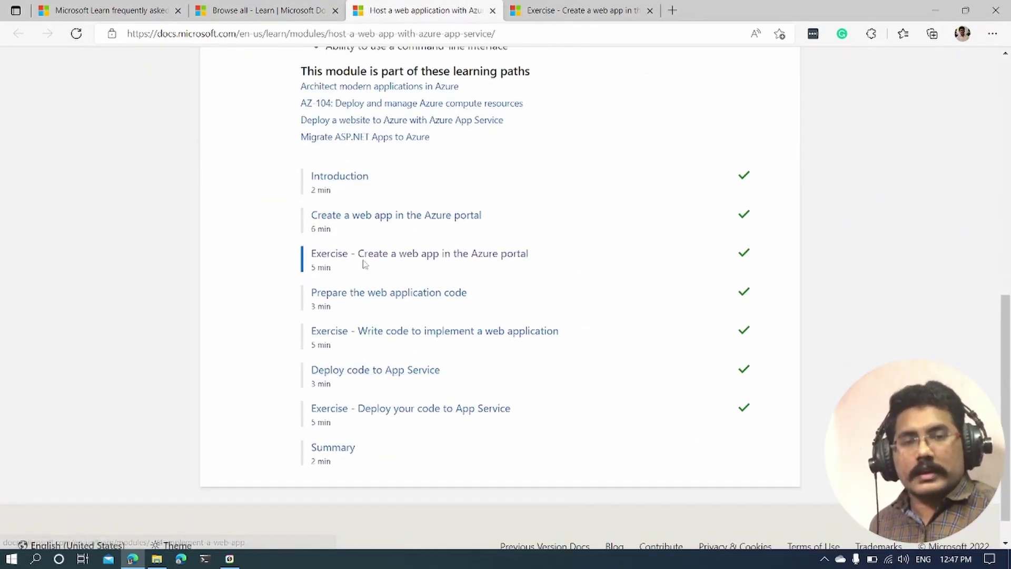
- Return to the "Create a web app in the Azure portal" exercise and sign in to its linked Azure portal with the sandbox account
click(364, 258)
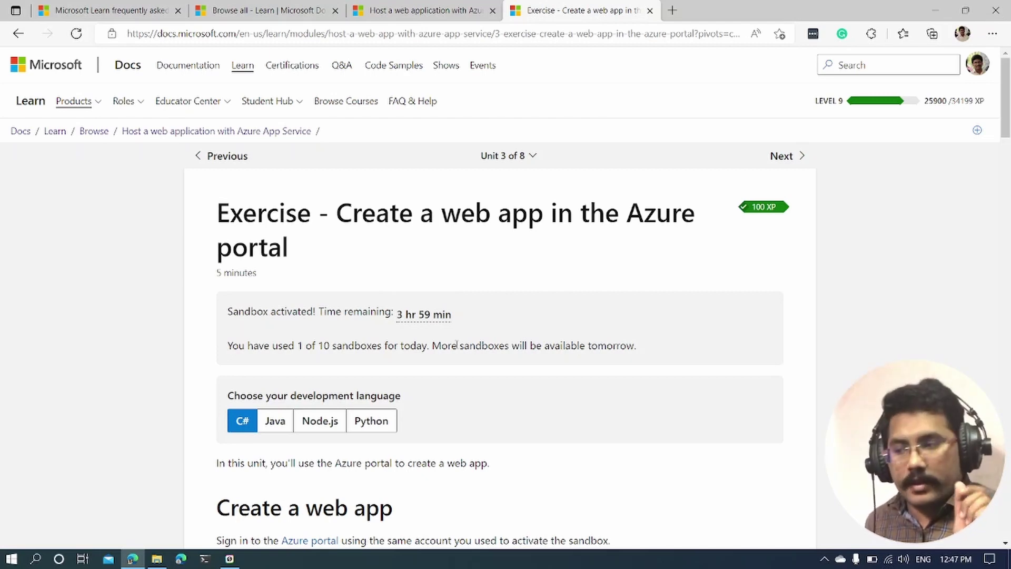
scroll(457, 345, down, 6)
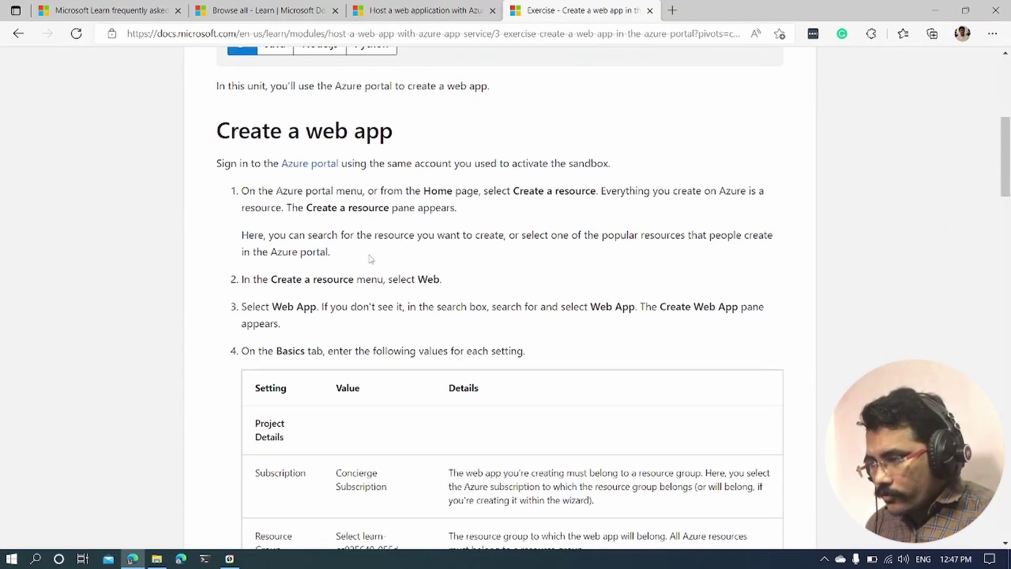
scroll(369, 258, up, 4)
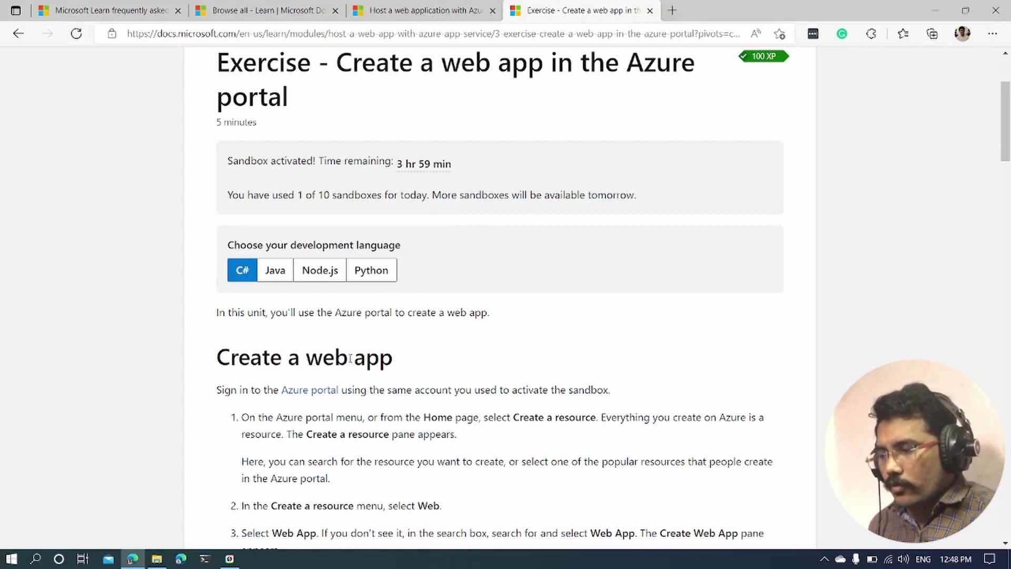
click(309, 390)
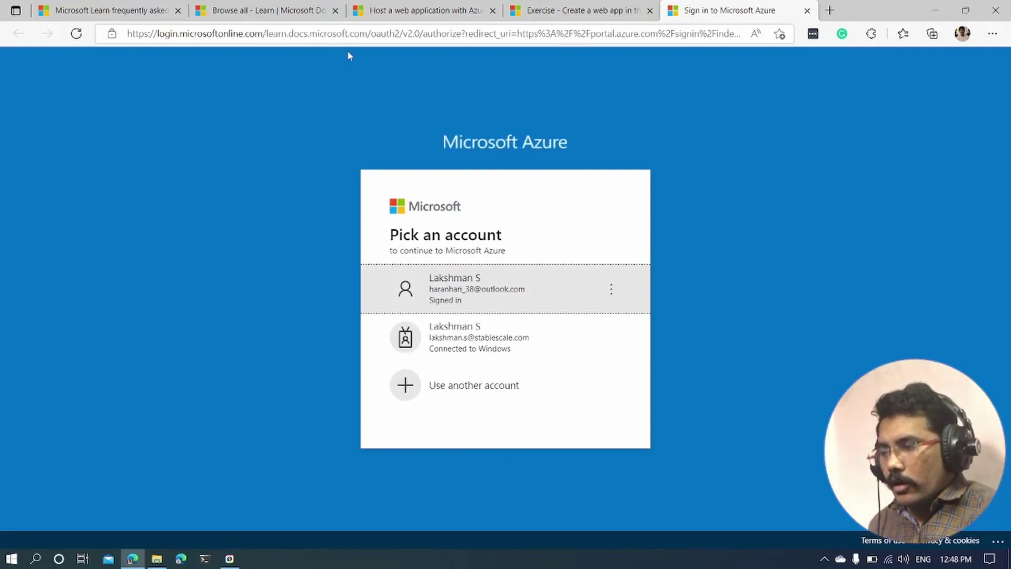
click(491, 290)
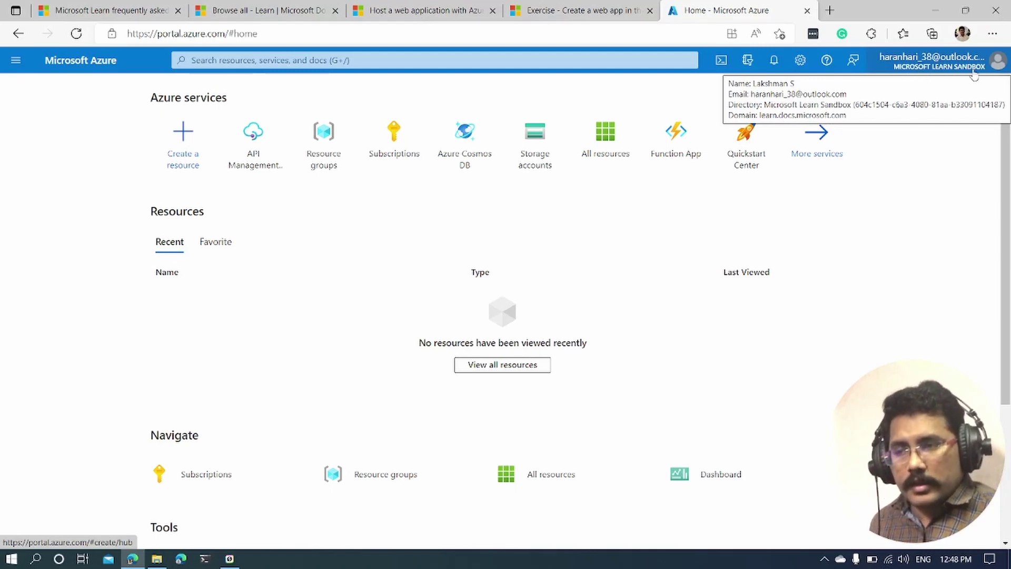
- Check the current directory and its domain in the portal's Directories + subscriptions settings, and return to the portal home page
click(747, 60)
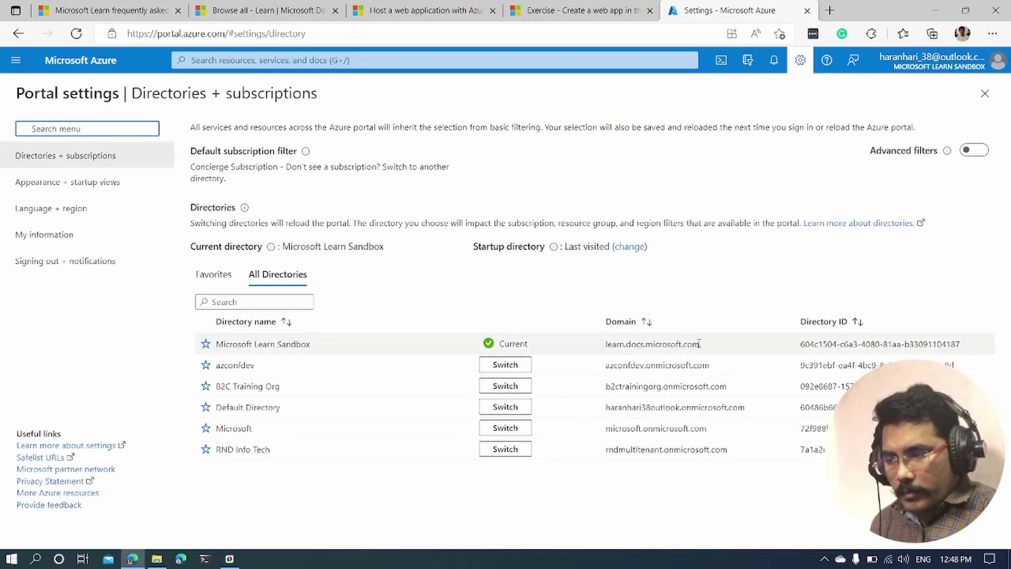
drag(699, 343, 612, 344)
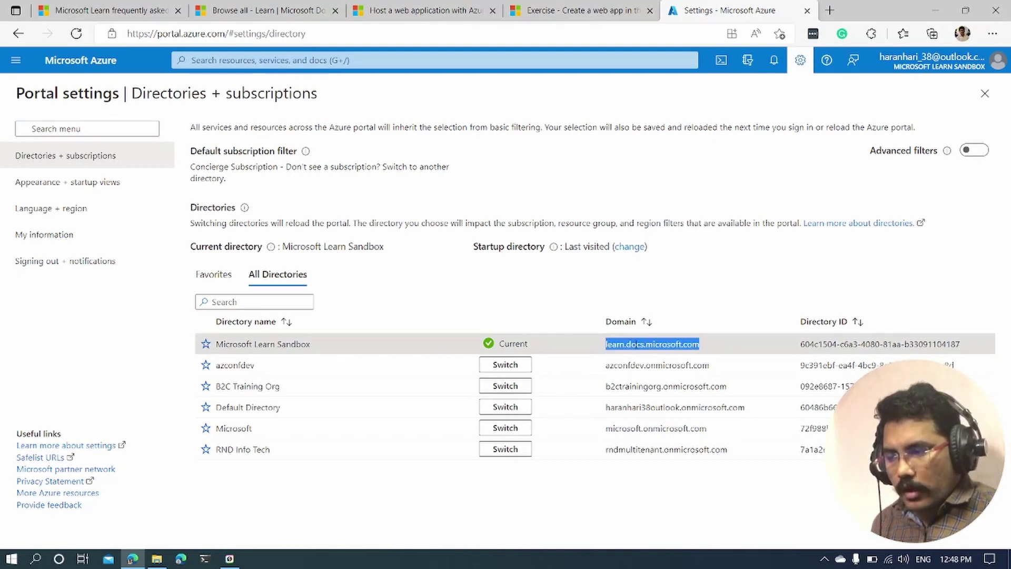
double_click(628, 345)
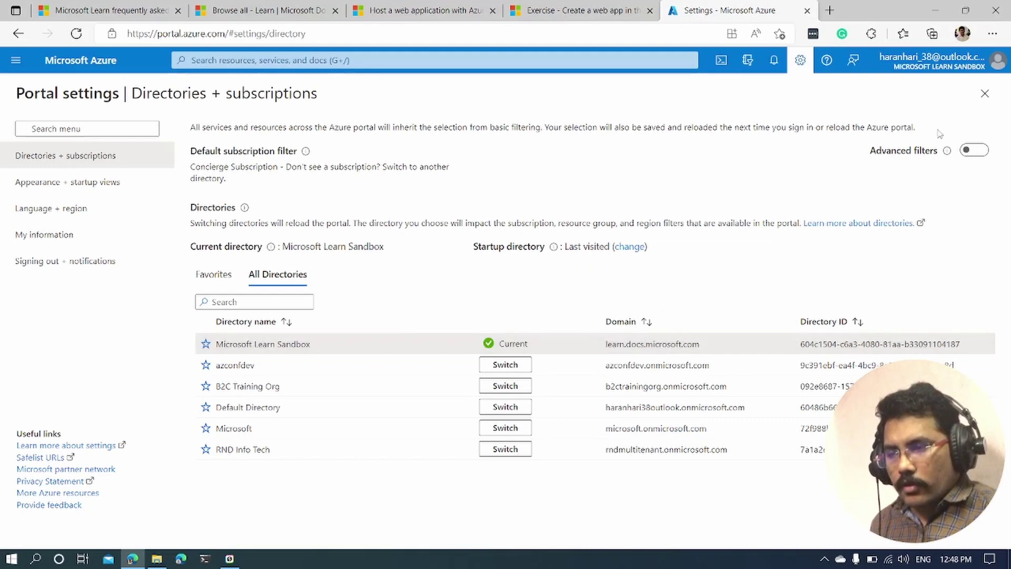
click(985, 94)
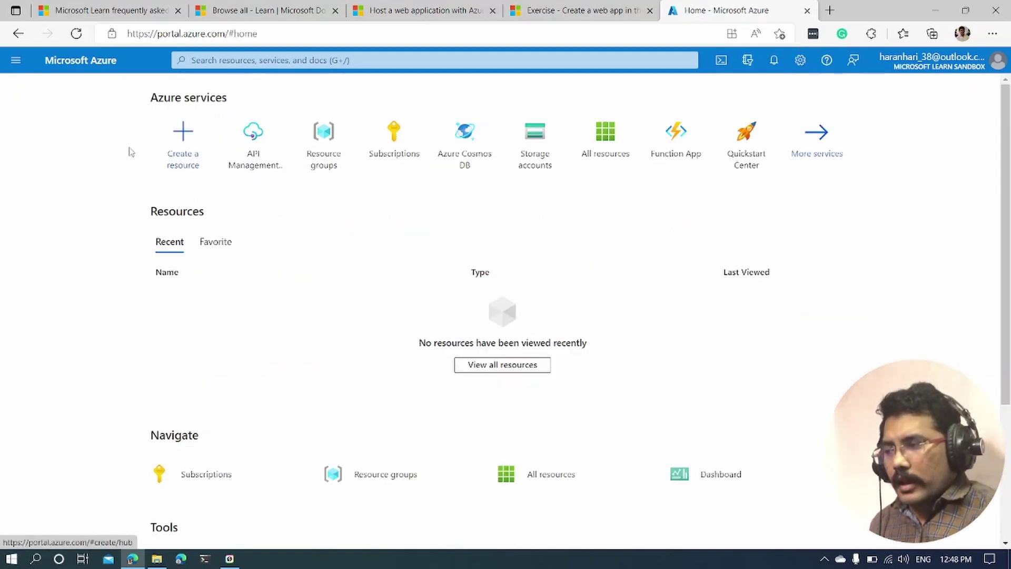
- Open the portal's Create a resource page and review the exercise's steps and Basics values for the web app
click(176, 140)
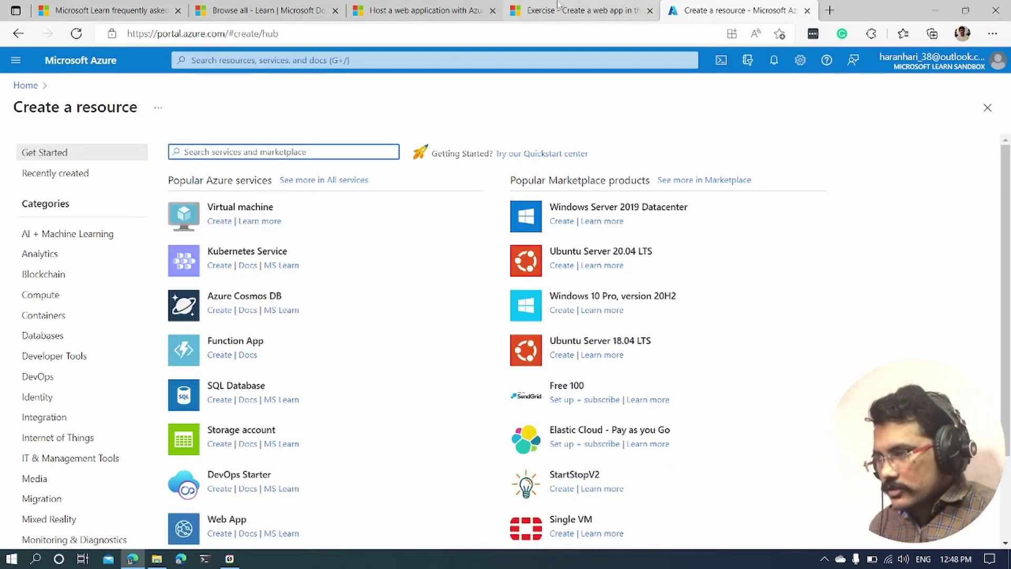
click(580, 10)
scroll(413, 361, down, 8)
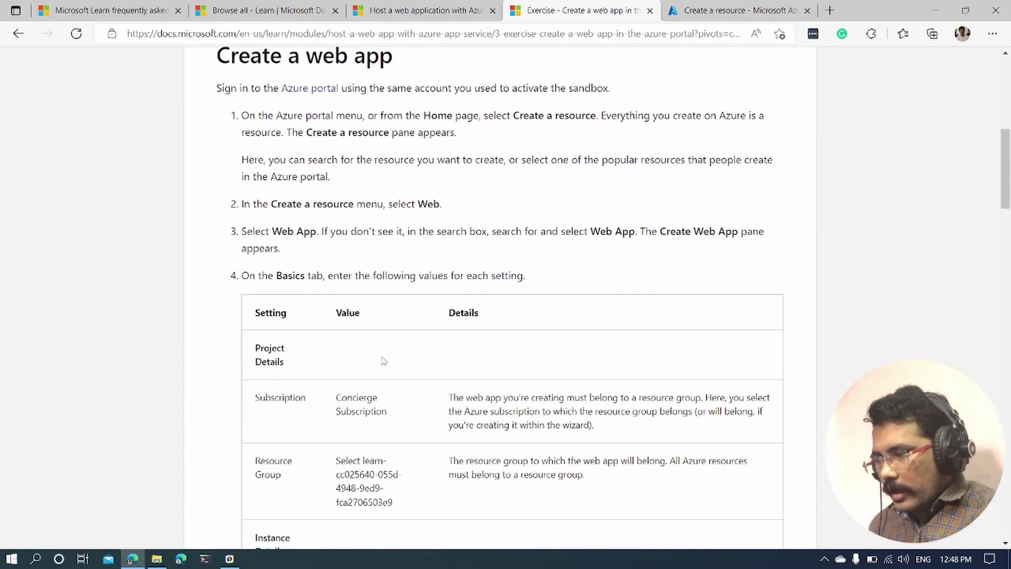
double_click(356, 247)
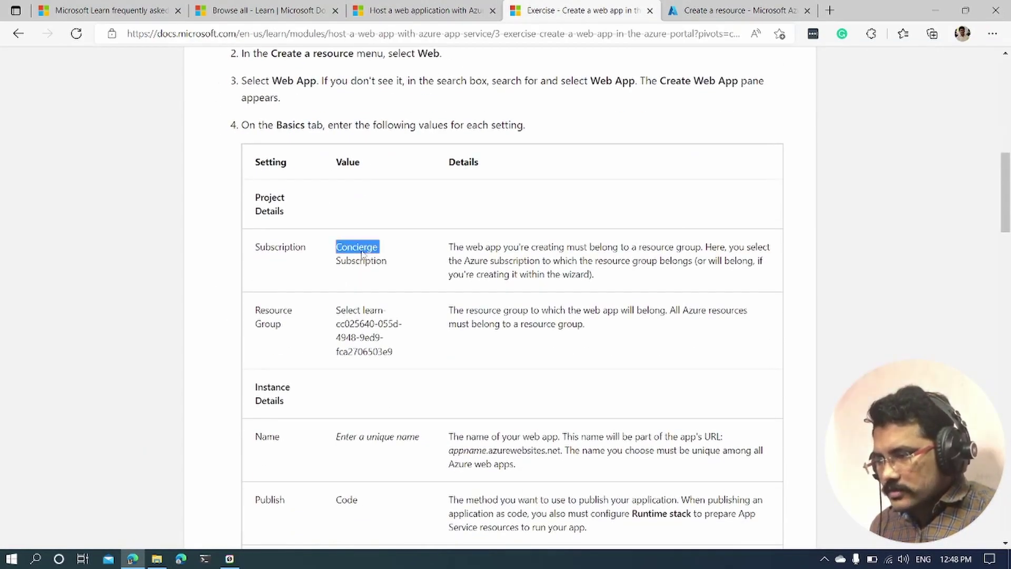
double_click(368, 261)
click(790, 7)
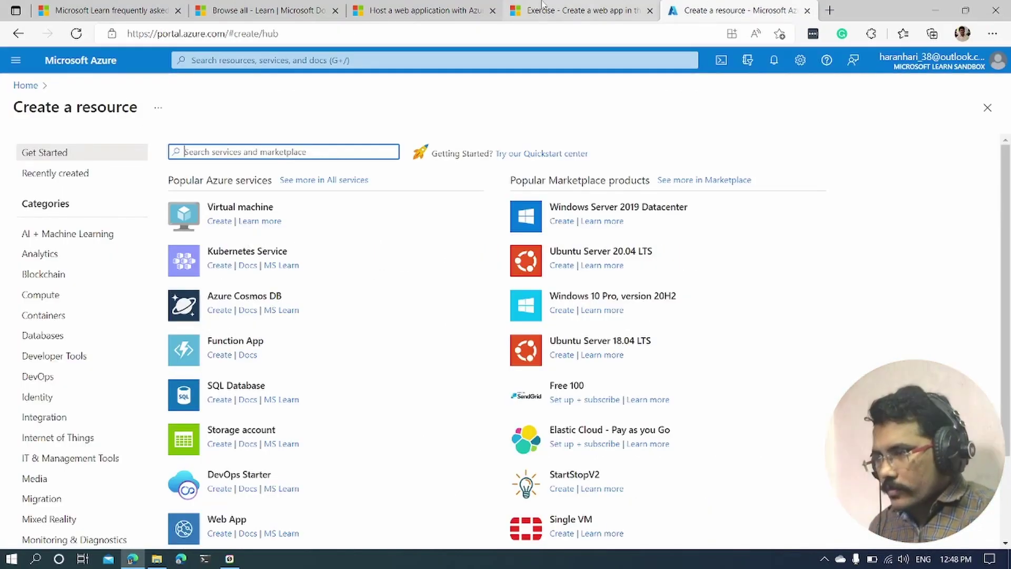
click(577, 10)
scroll(406, 348, down, 4)
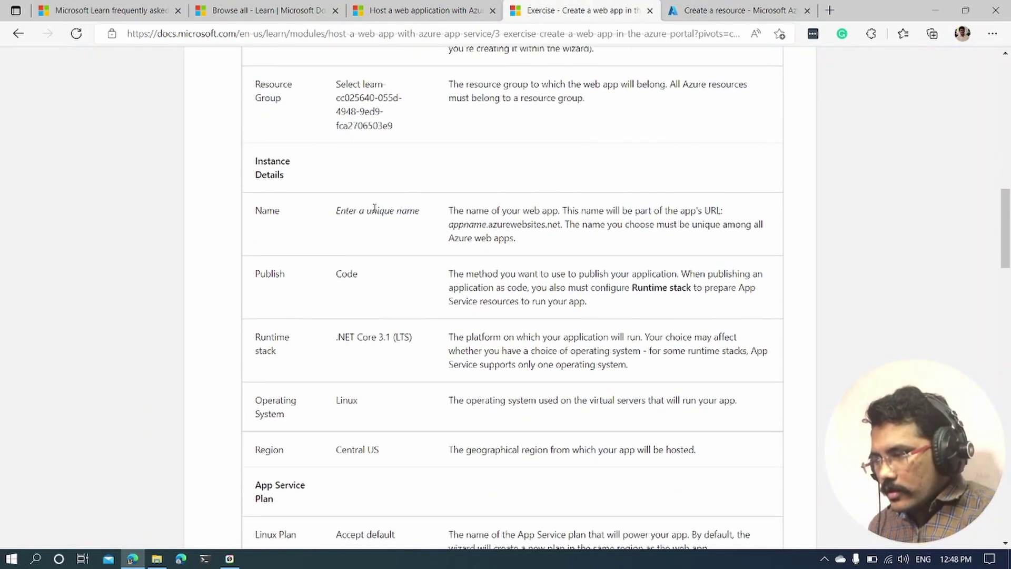
scroll(374, 207, up, 6)
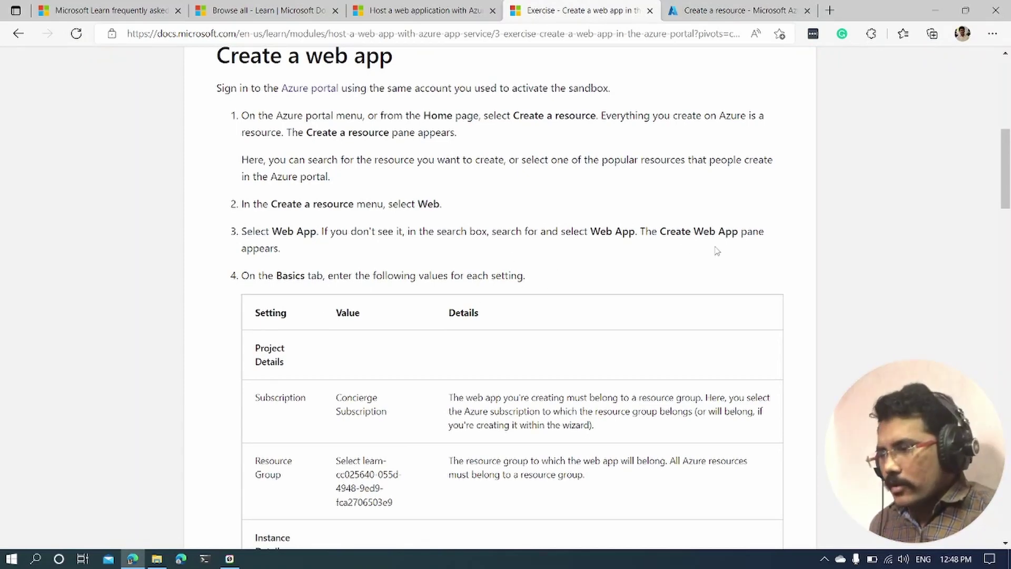
scroll(429, 348, down, 3)
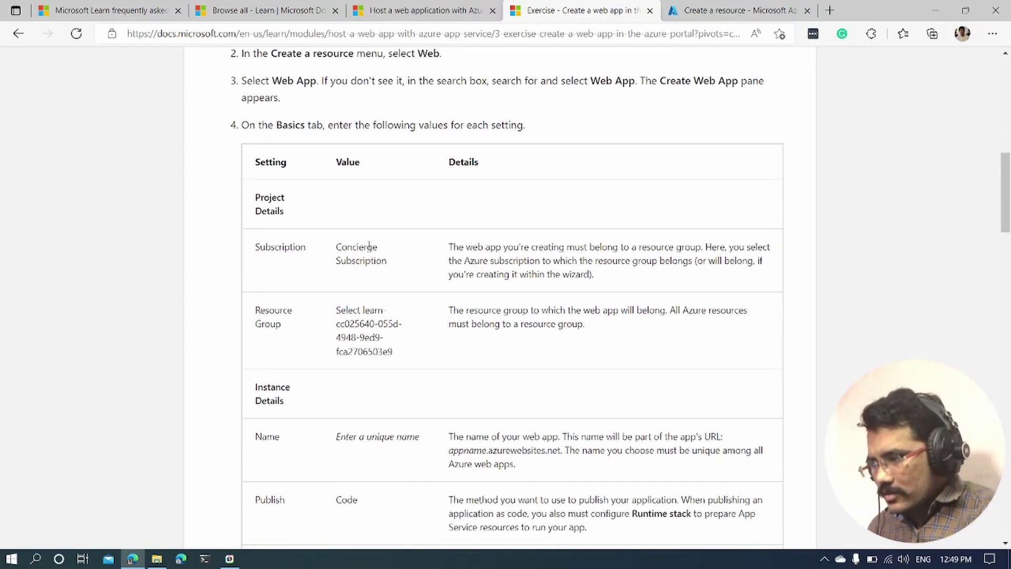
- Start creating a Web App under Concierge Subscription in the existing resource group learn-cc025640-055d-4948-9ed9-fca2706503e9
click(679, 10)
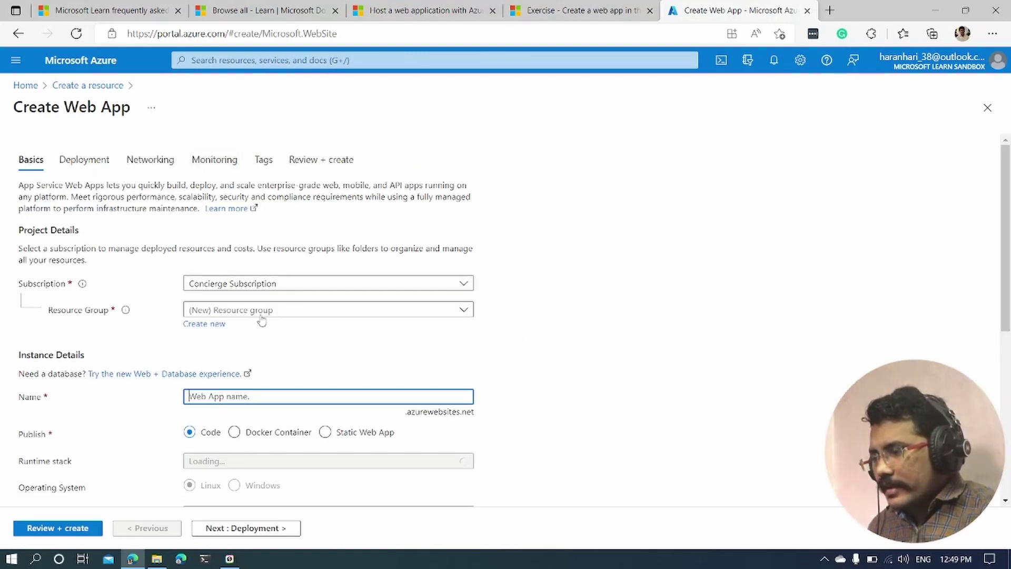
click(320, 285)
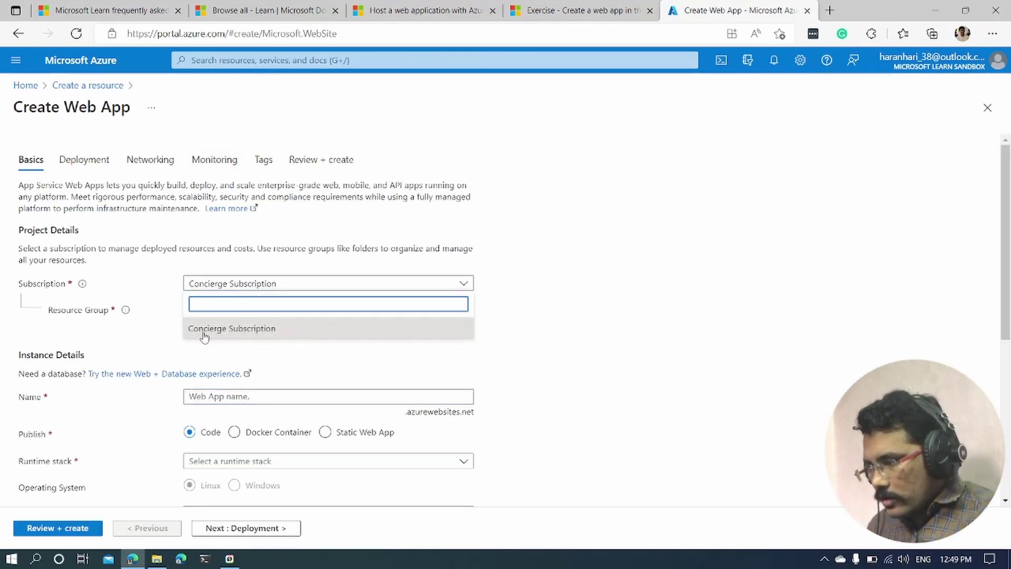
click(548, 304)
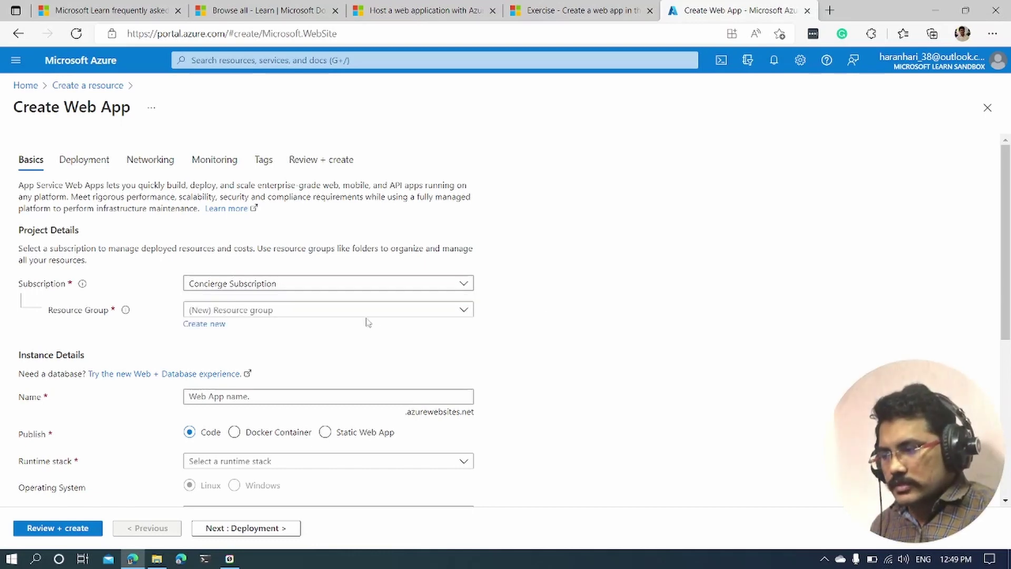
click(367, 311)
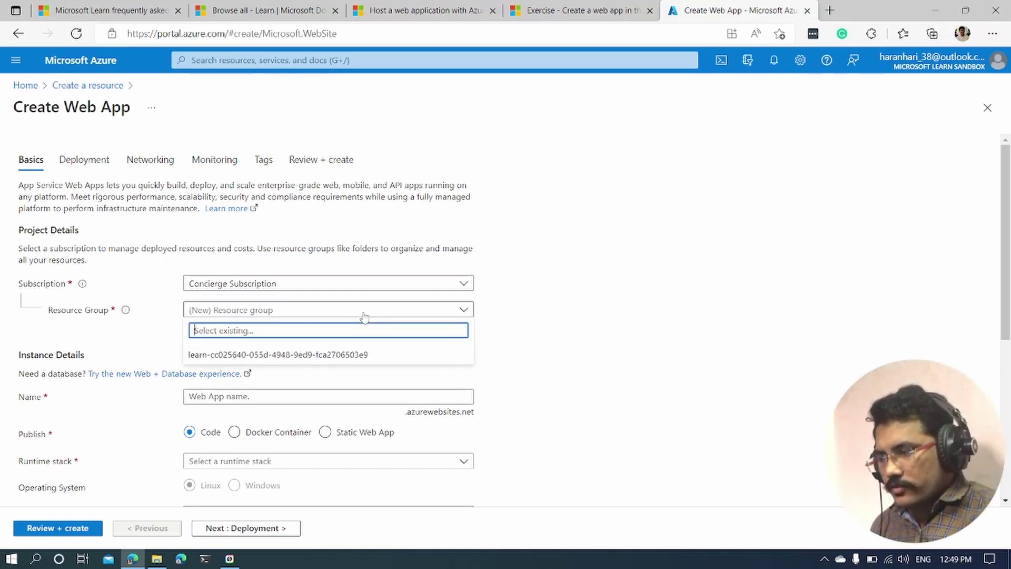
click(211, 354)
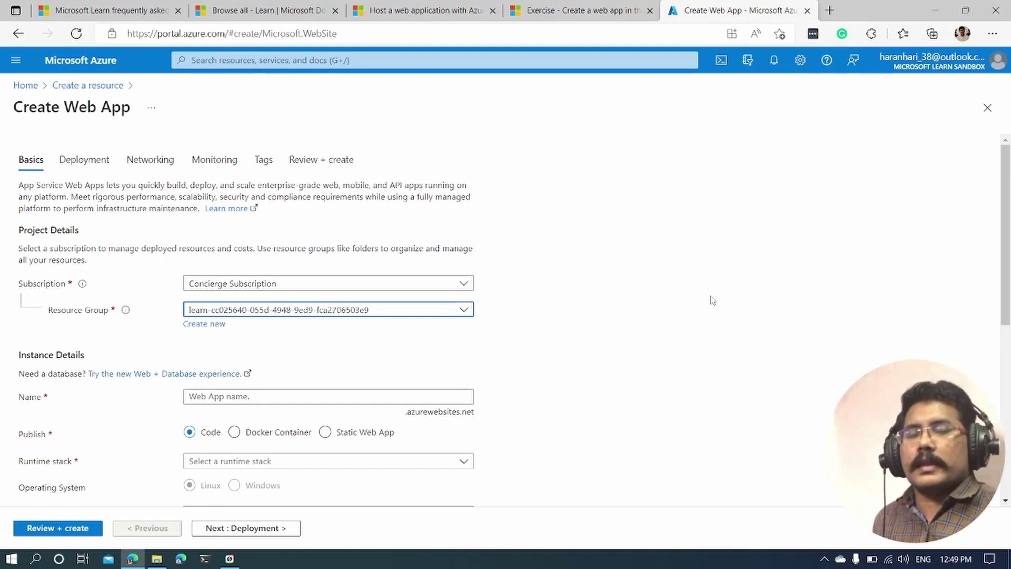
- Check the selected resource group against the exercise's table and read its Instance Details values
click(577, 11)
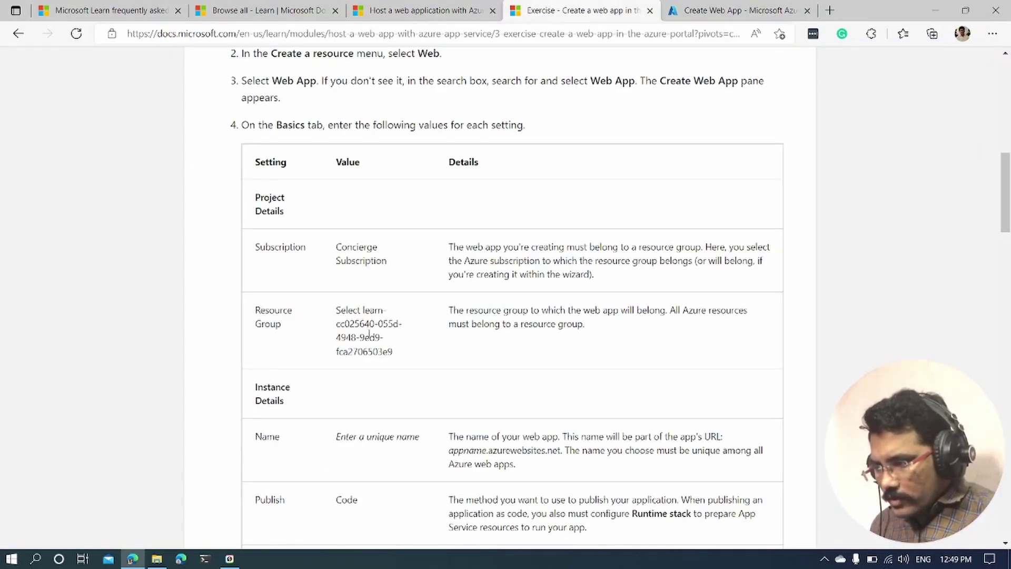
drag(363, 309, 389, 353)
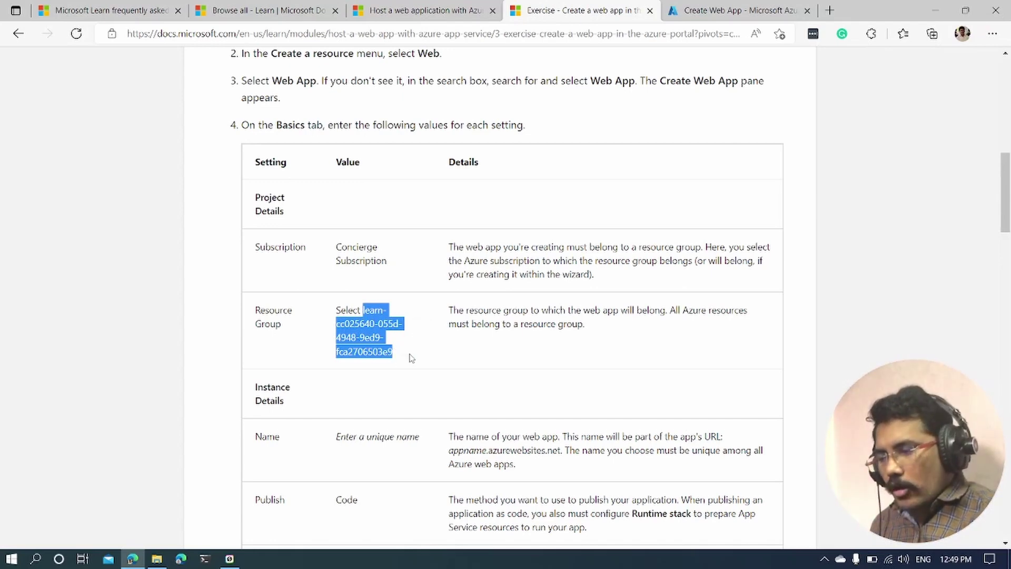
click(388, 354)
scroll(388, 354, down, 3)
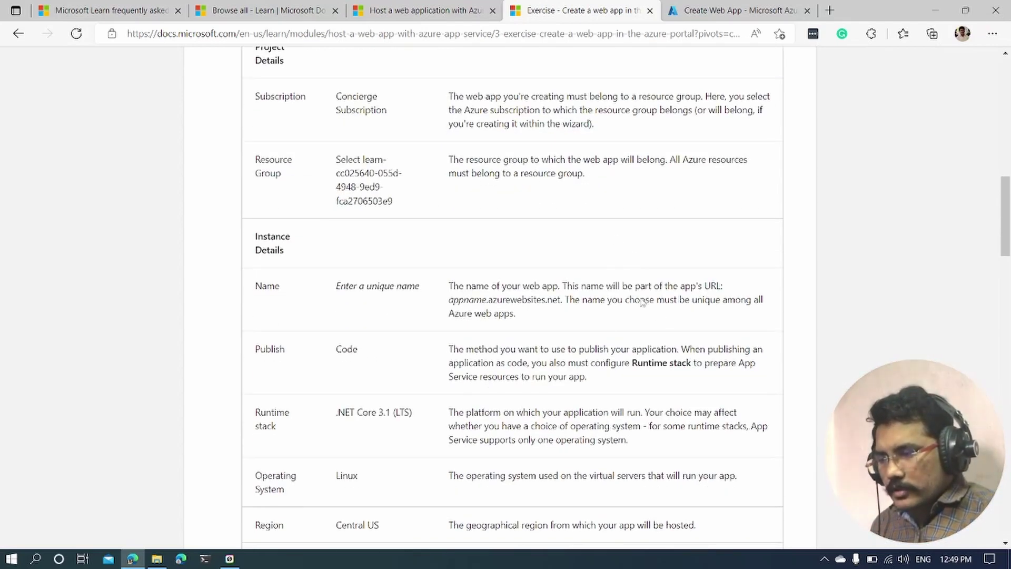
- Name the web app learnAzureFree in the Create Web App form
click(737, 10)
click(247, 398)
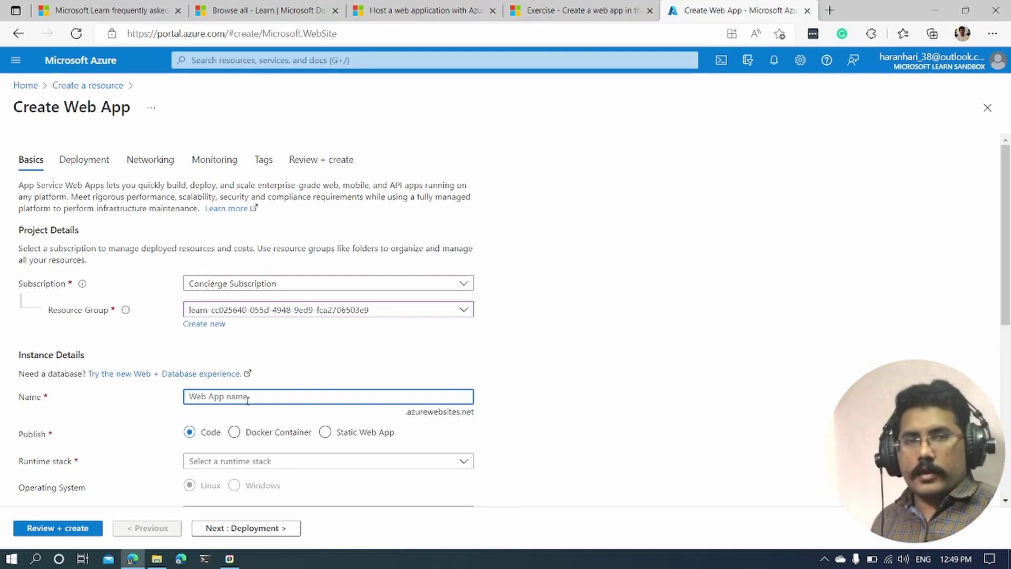
text(lea)
key(BackSpace)
key(BackSpace)
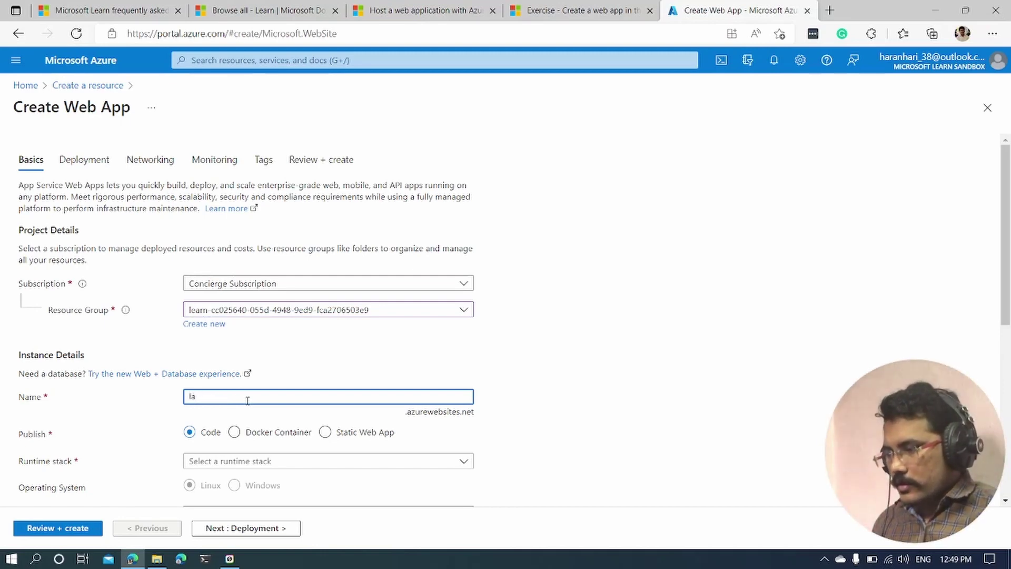
text(earn)
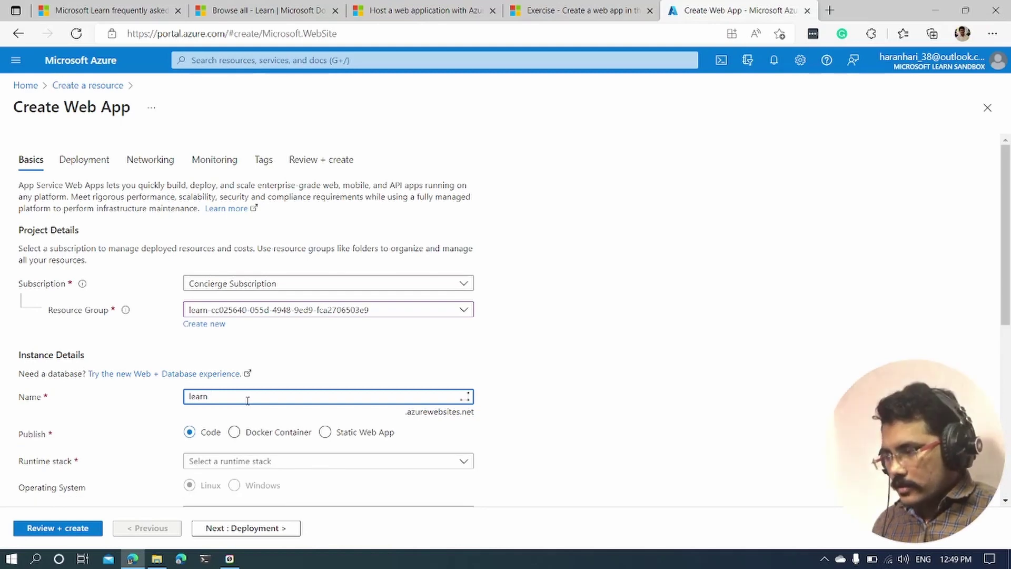
text(AzureF)
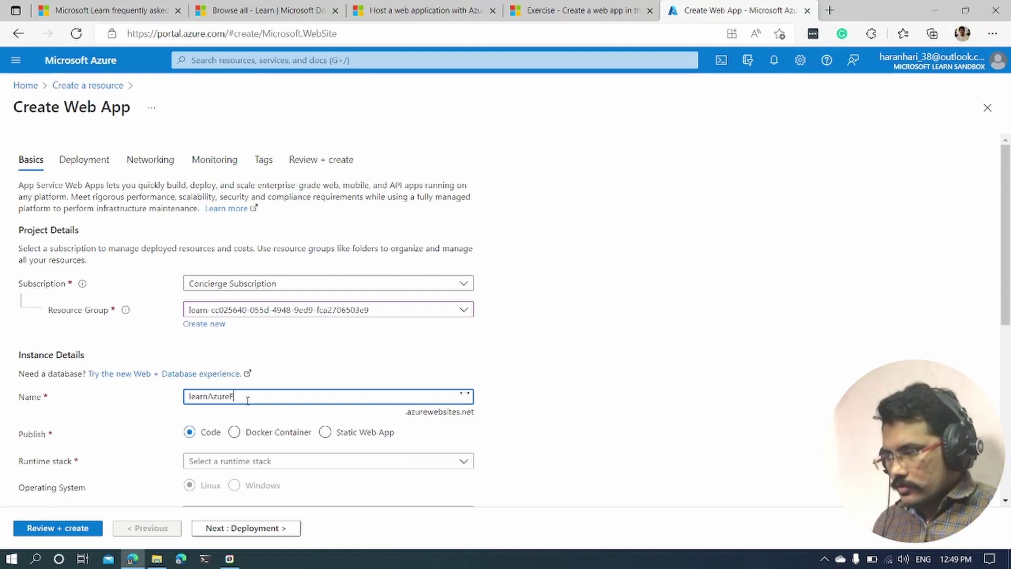
text(ree)
- Set the web app's runtime stack to .NET Core 3.1 (LTS) and its operating system to Linux, as the exercise's table specifies
key(ctrl+plus)
key(ctrl+plus)
key(ctrl+plus)
key(ctrl+plus)
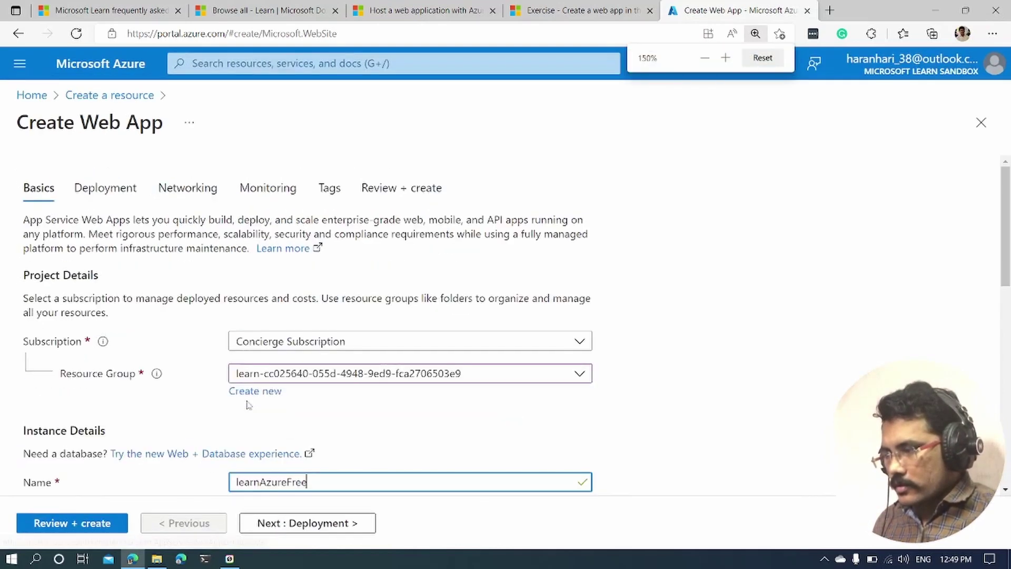
key(ctrl+plus)
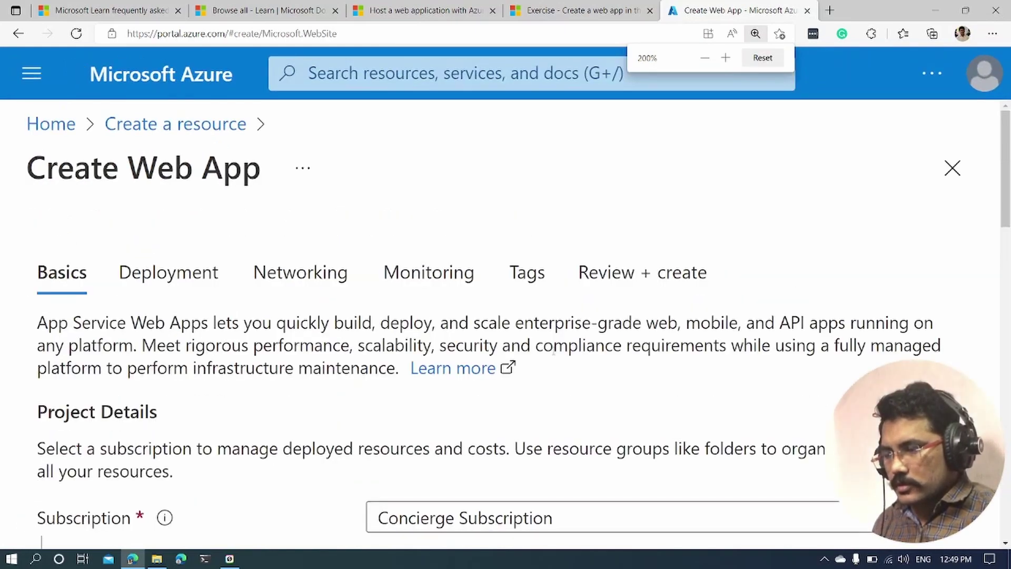
scroll(553, 352, down, 8)
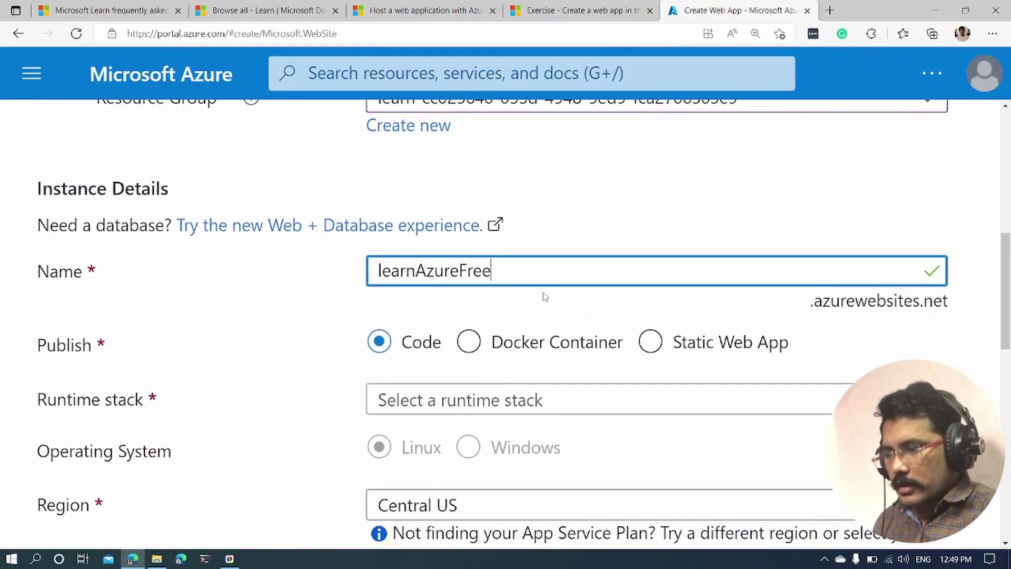
scroll(527, 293, down, 3)
click(572, 269)
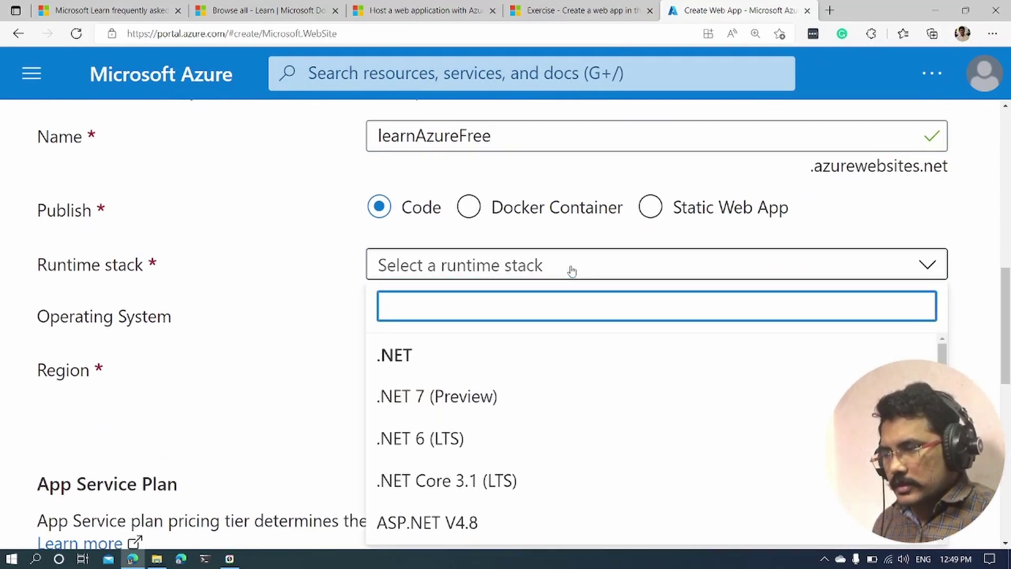
click(579, 10)
scroll(393, 343, down, 2)
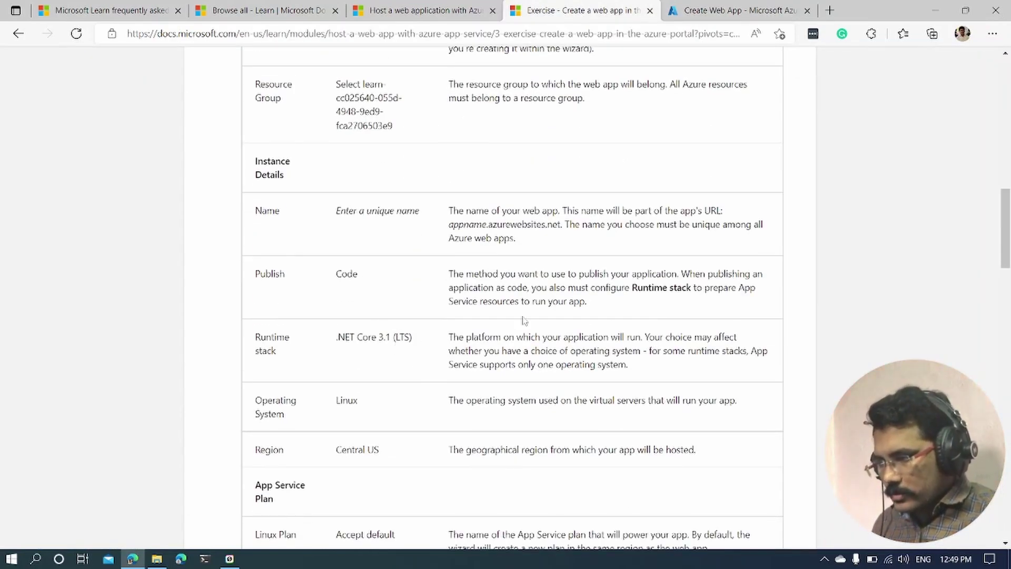
click(700, 10)
scroll(457, 458, down, 2)
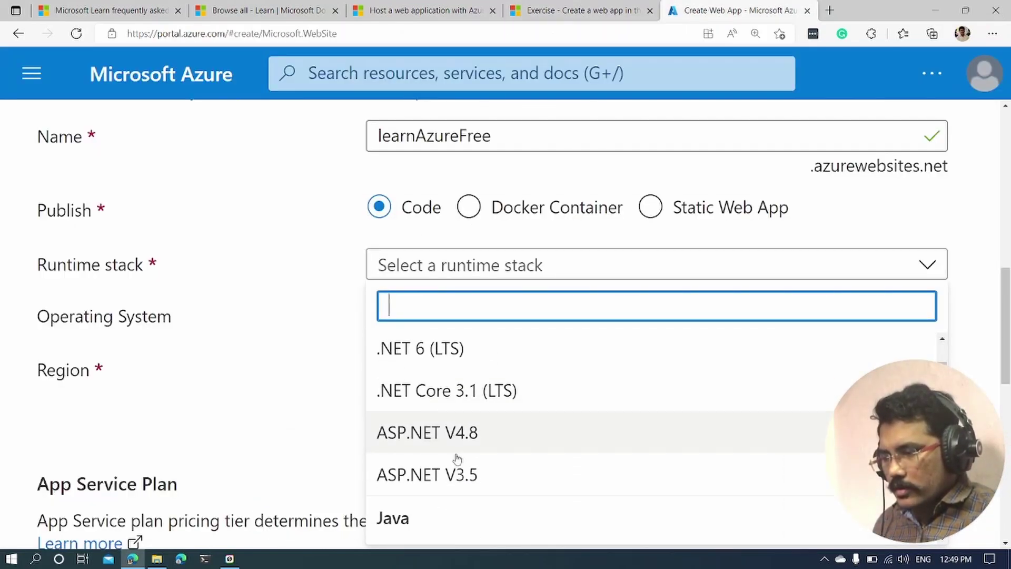
scroll(454, 437, down, 3)
scroll(454, 438, up, 4)
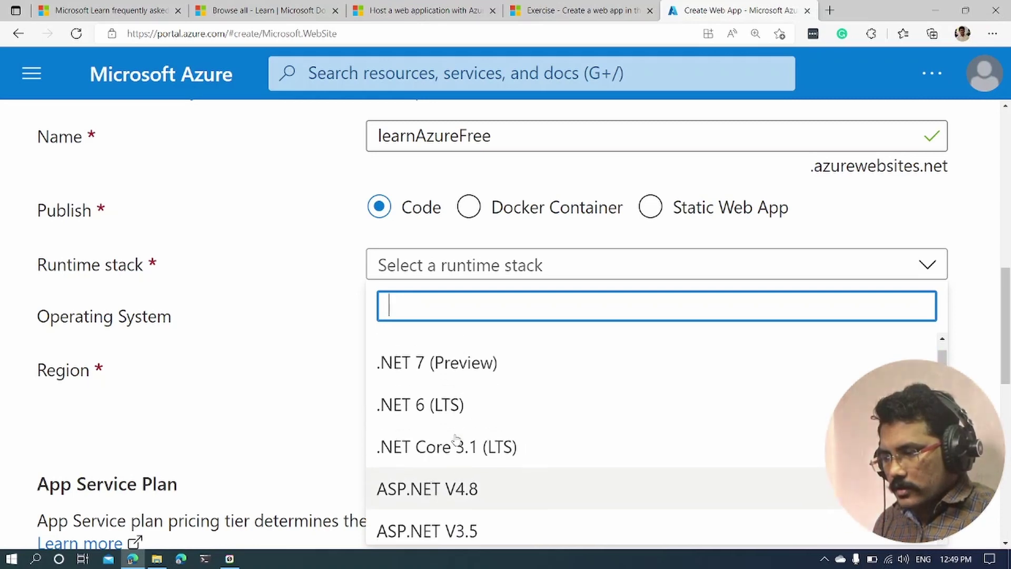
click(457, 448)
click(379, 316)
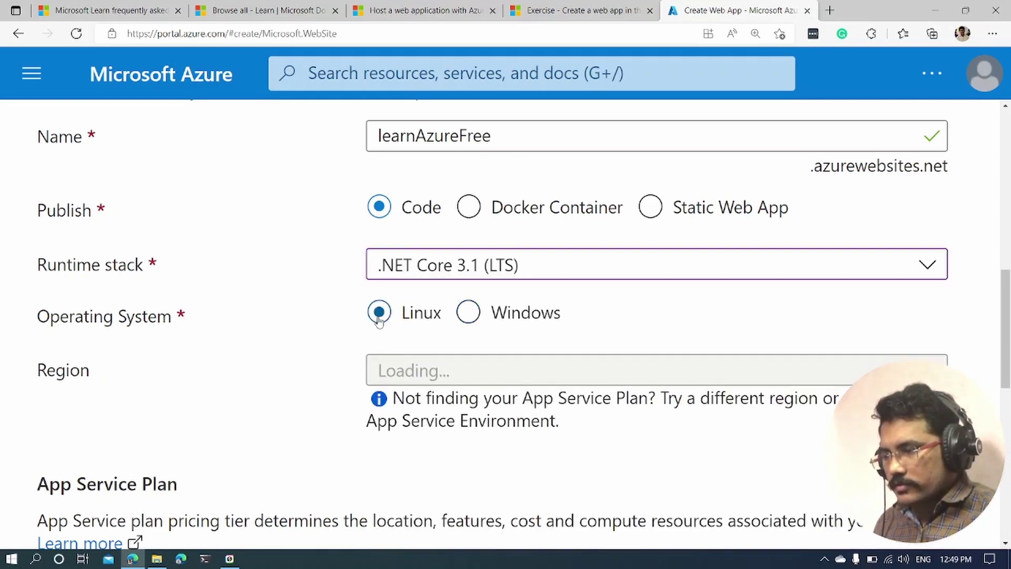
- Set the web app's region to Central India
scroll(525, 349, down, 1)
click(534, 313)
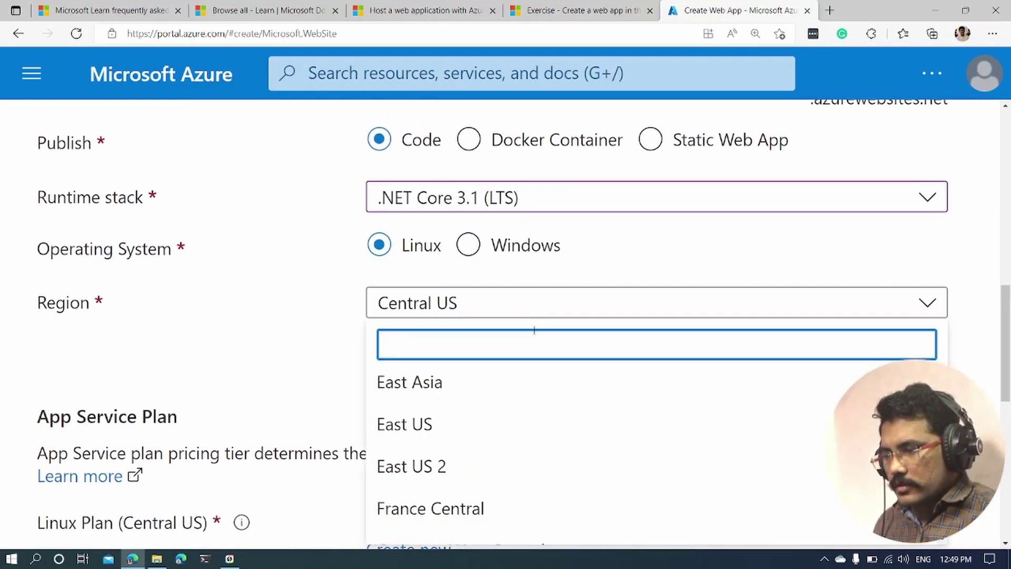
text(Cen)
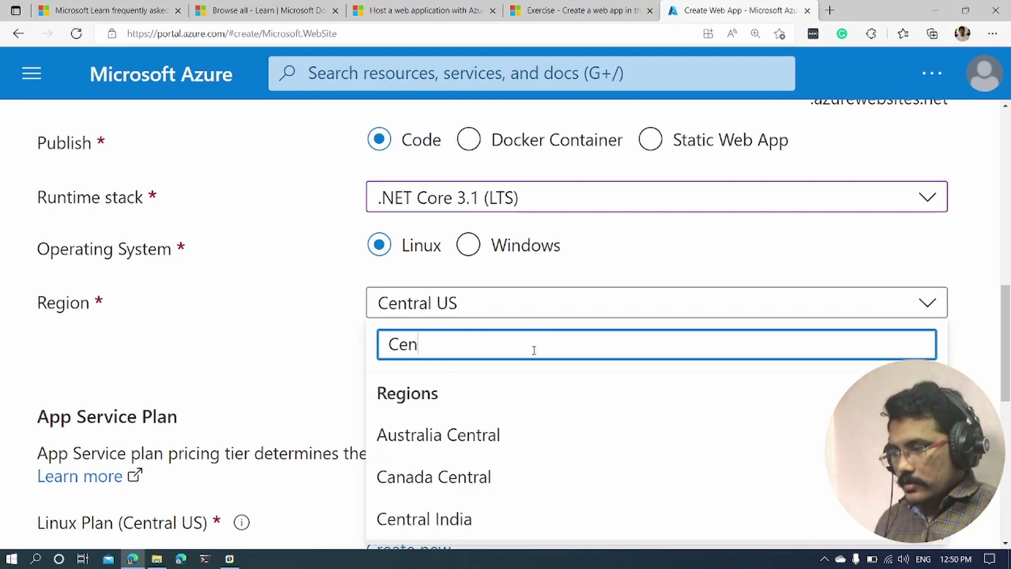
text(tral In)
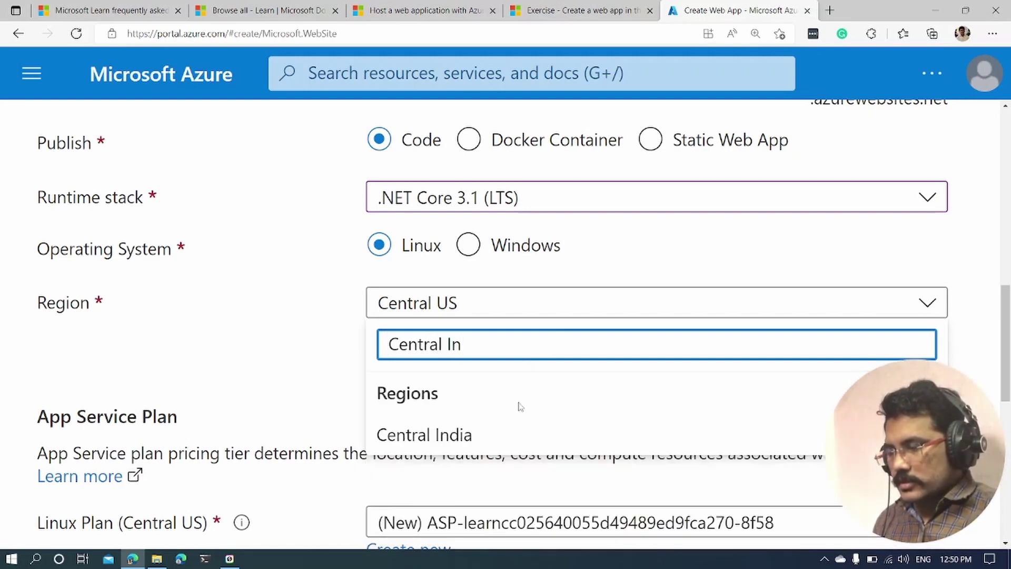
click(502, 436)
- Check the Linux plan choices and read the exercise's App Service Plan values for the plan and SKU
scroll(515, 393, down, 5)
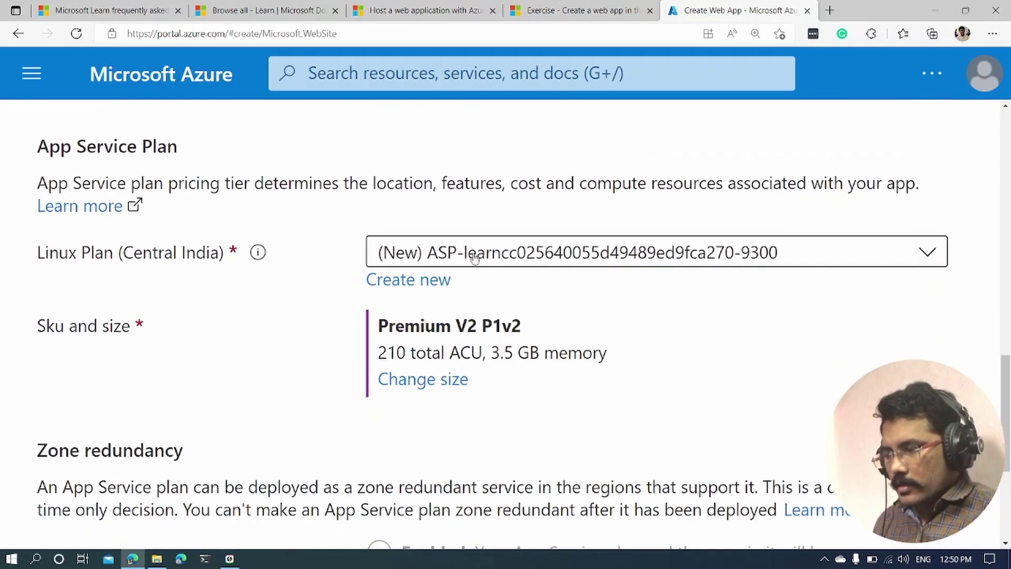
click(559, 251)
click(492, 337)
key(ctrl+shift+Tab)
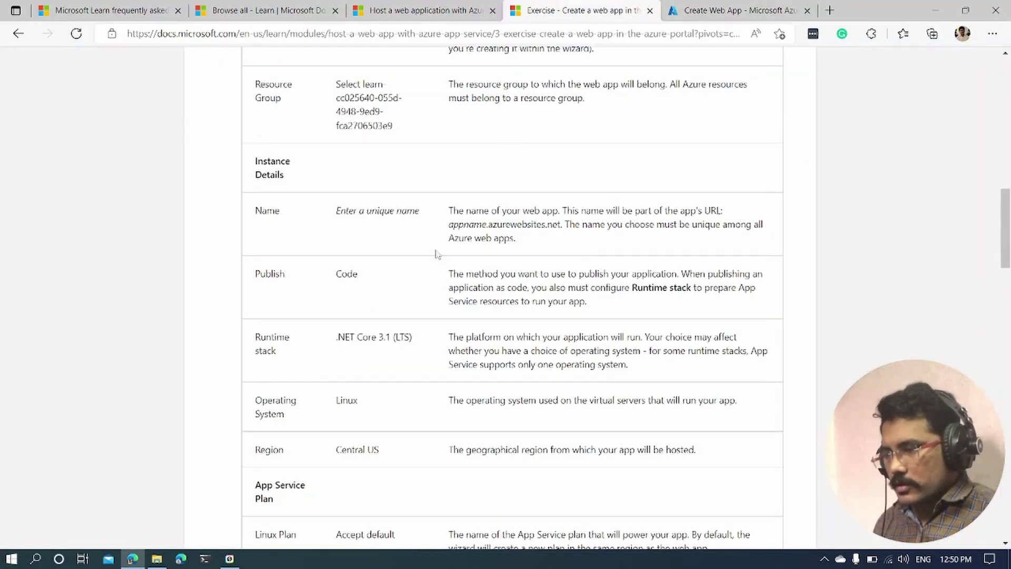
scroll(421, 316, down, 3)
scroll(416, 365, down, 4)
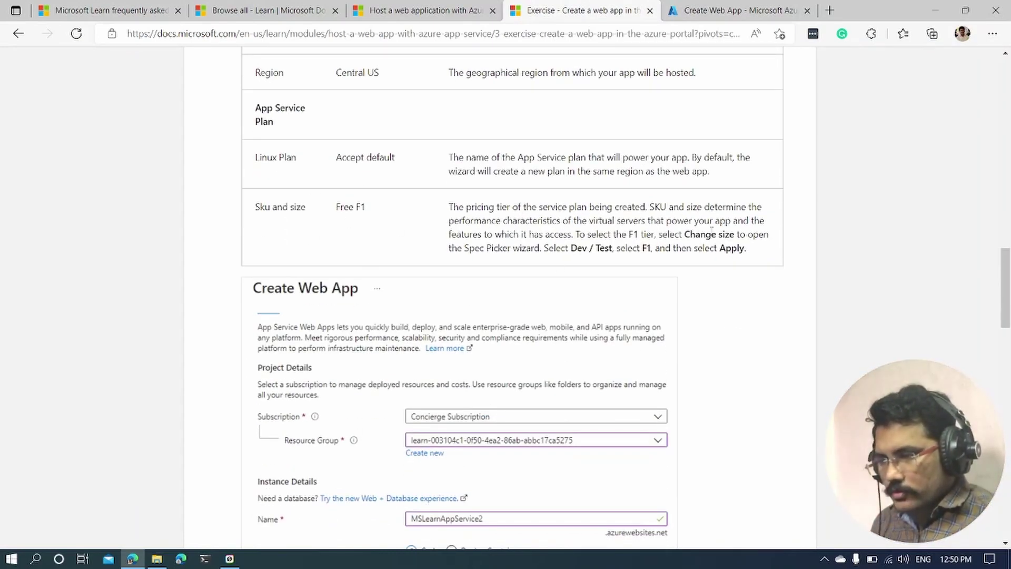
click(737, 11)
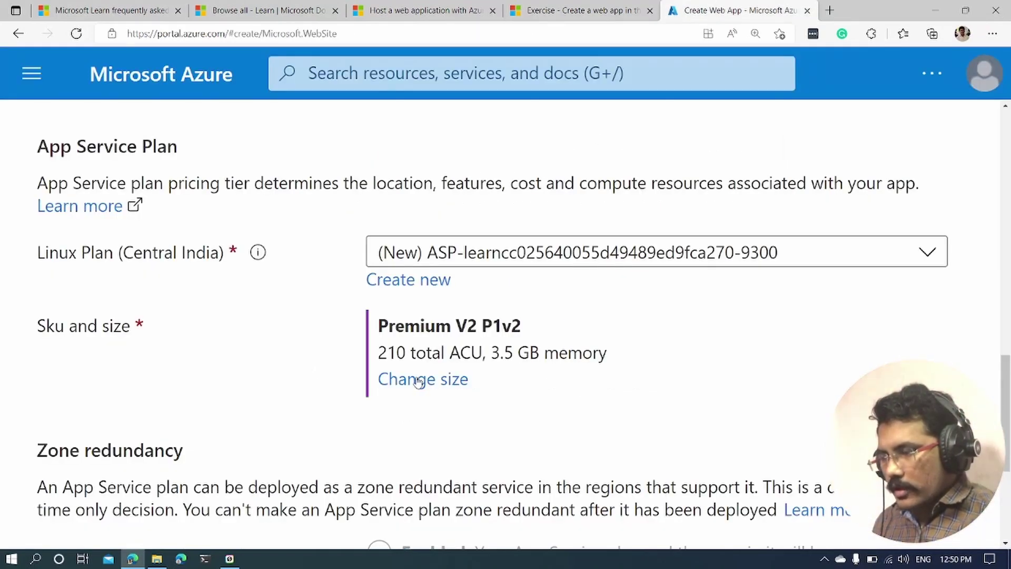
- Try to select the F1 tier for Dev / Test workloads in the Spec Picker, and close it without applying
click(417, 380)
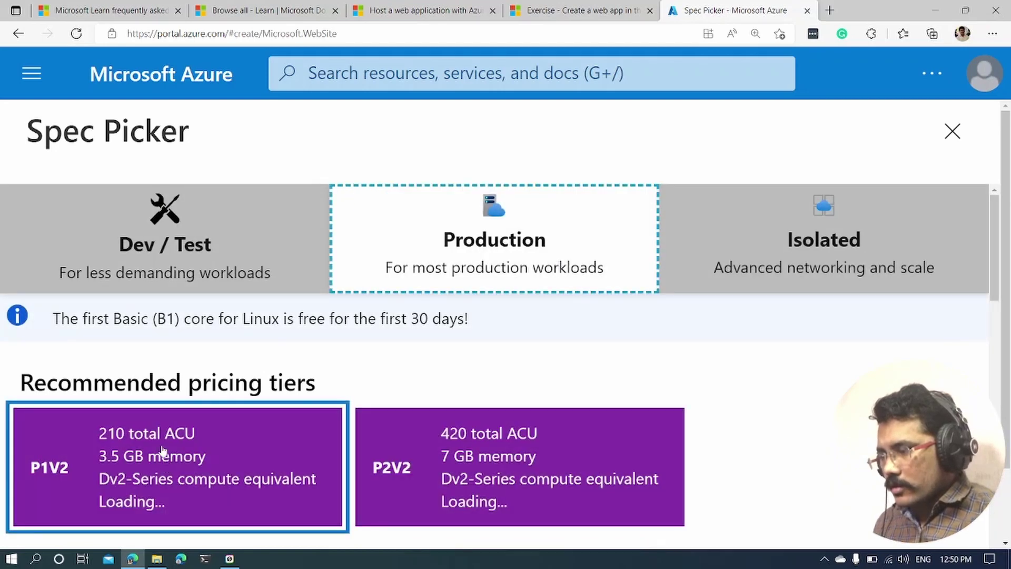
click(150, 251)
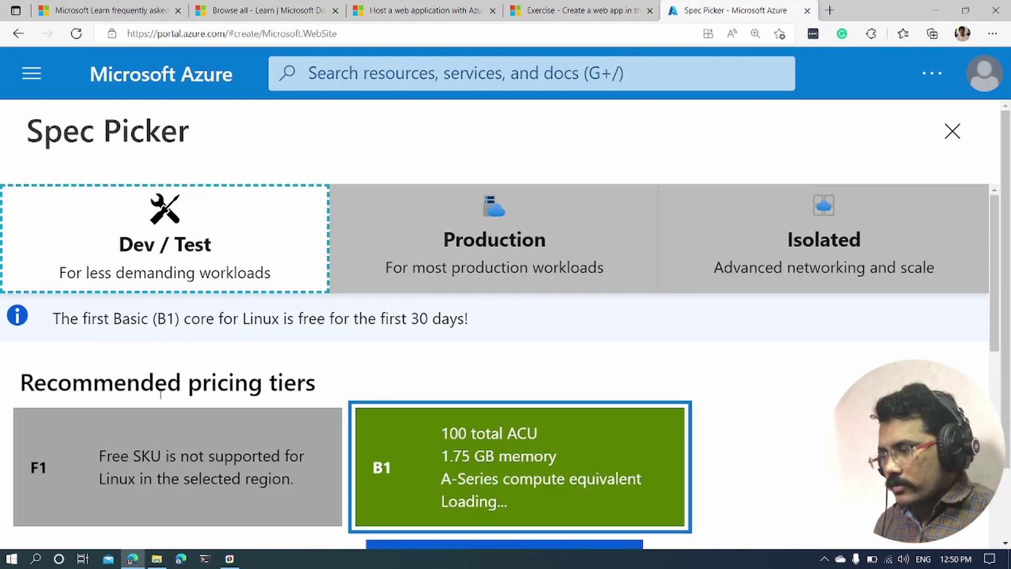
click(165, 459)
scroll(468, 392, down, 3)
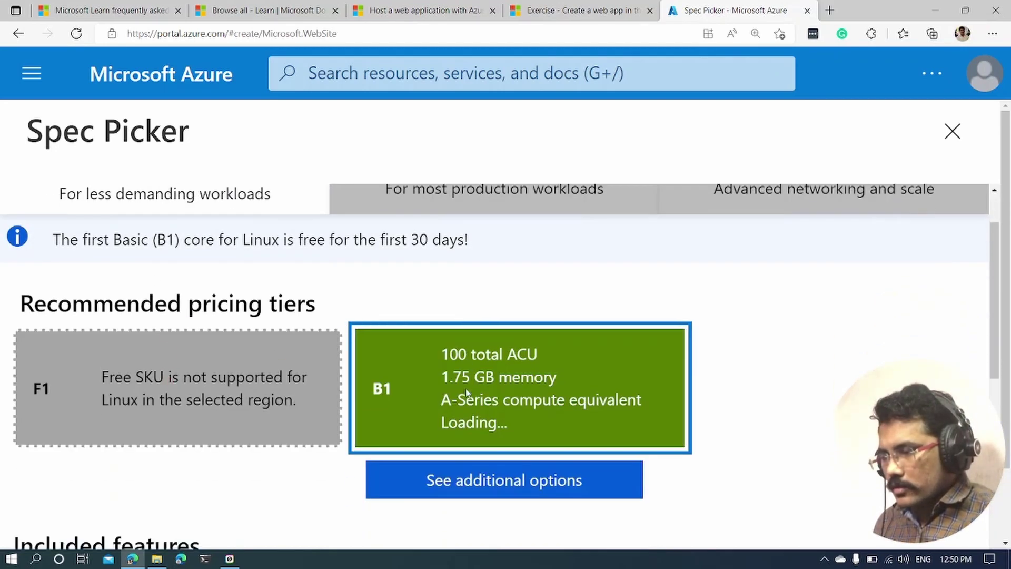
click(952, 131)
- Set the web app's region back to Central US and compare it with the exercise's example form
scroll(460, 304, up, 5)
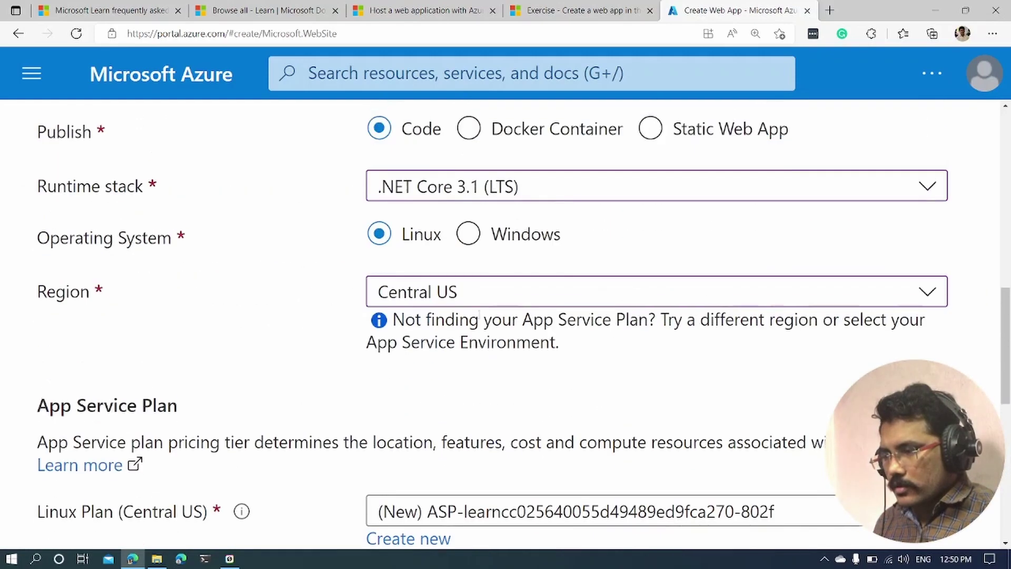
key(ctrl+shift+Tab)
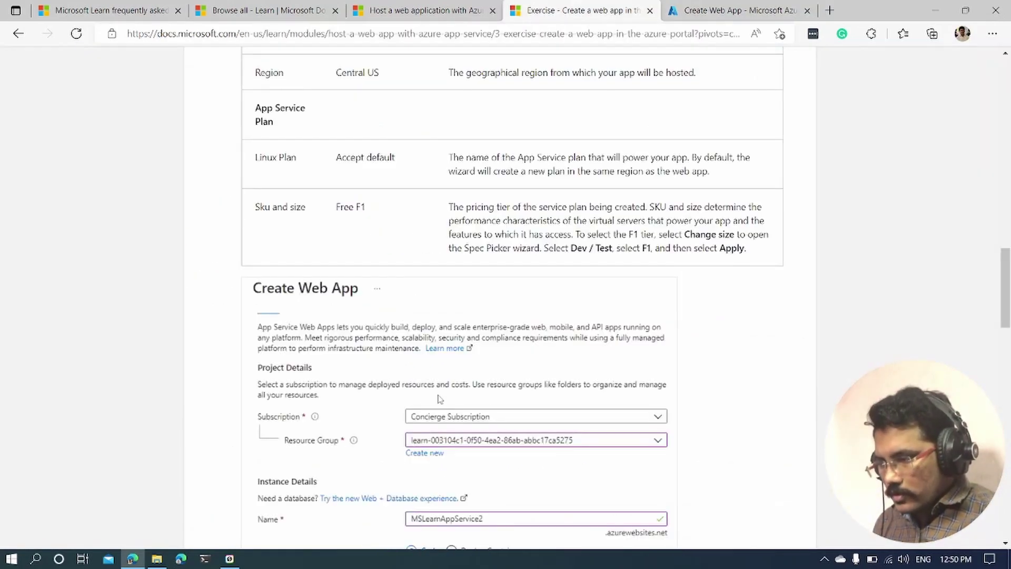
scroll(439, 399, down, 5)
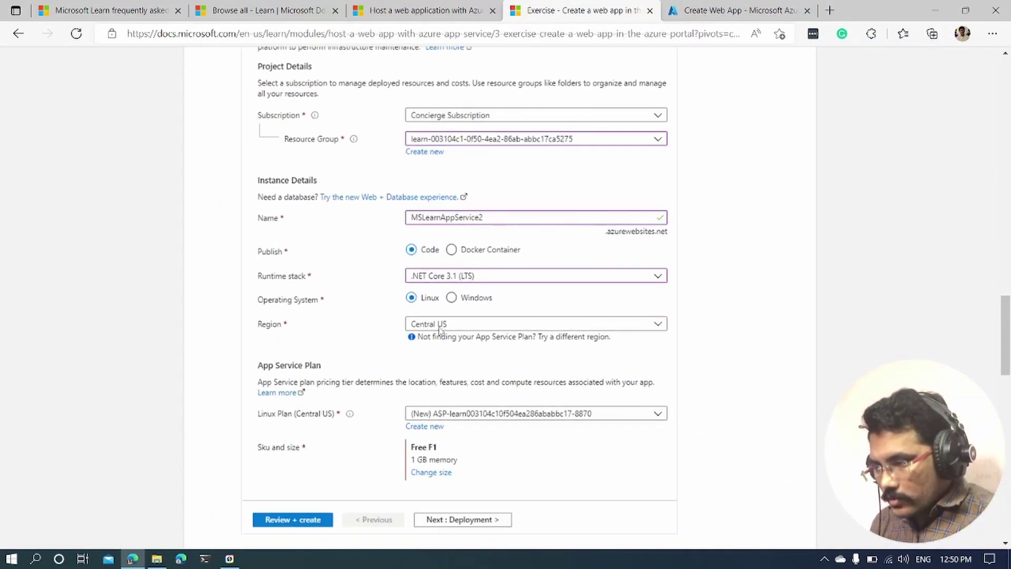
click(674, 5)
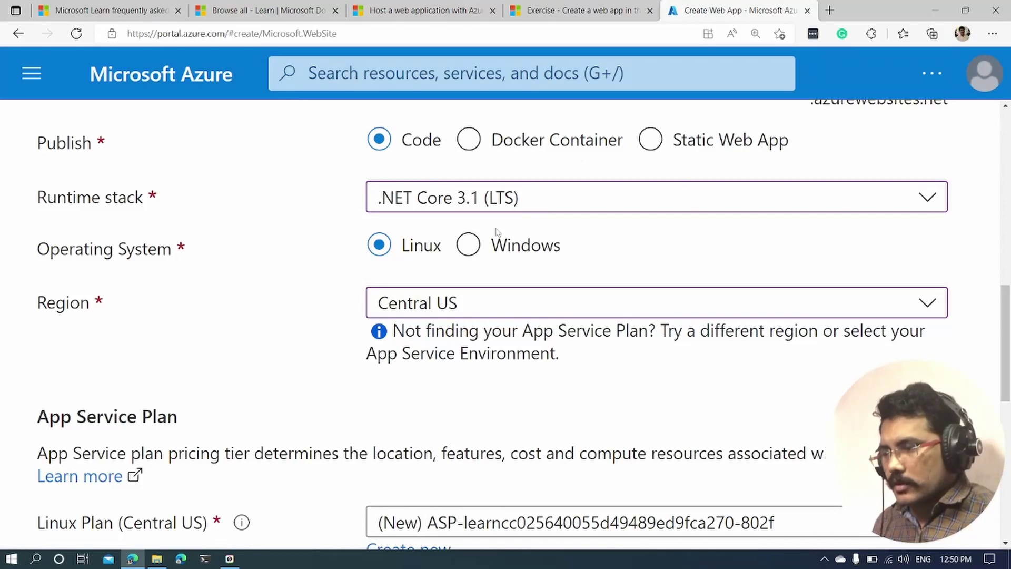
click(464, 311)
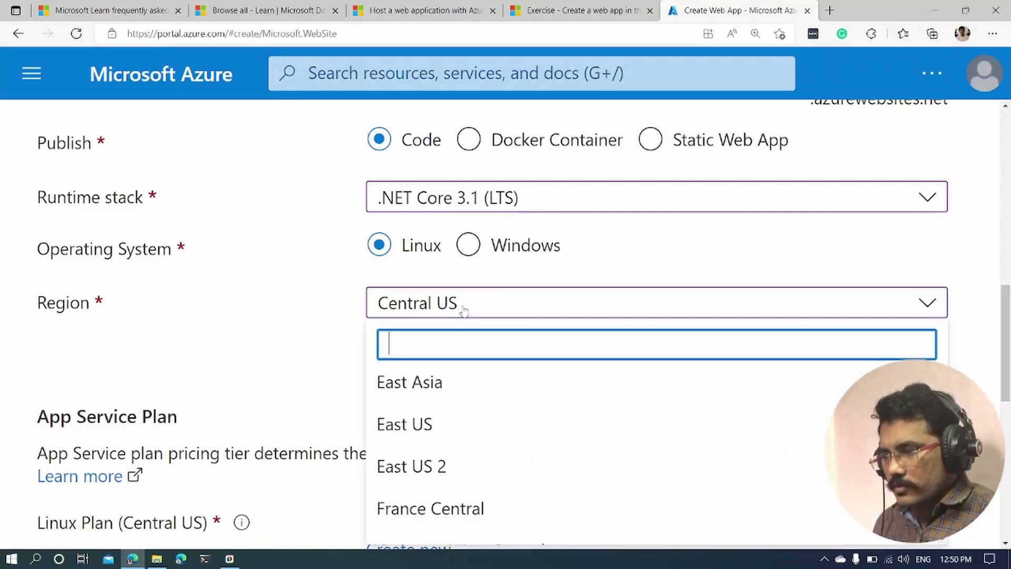
click(253, 352)
- Change the App Service plan's size to the Free F1 tier for Dev / Test workloads and apply it
scroll(457, 374, down, 4)
click(424, 448)
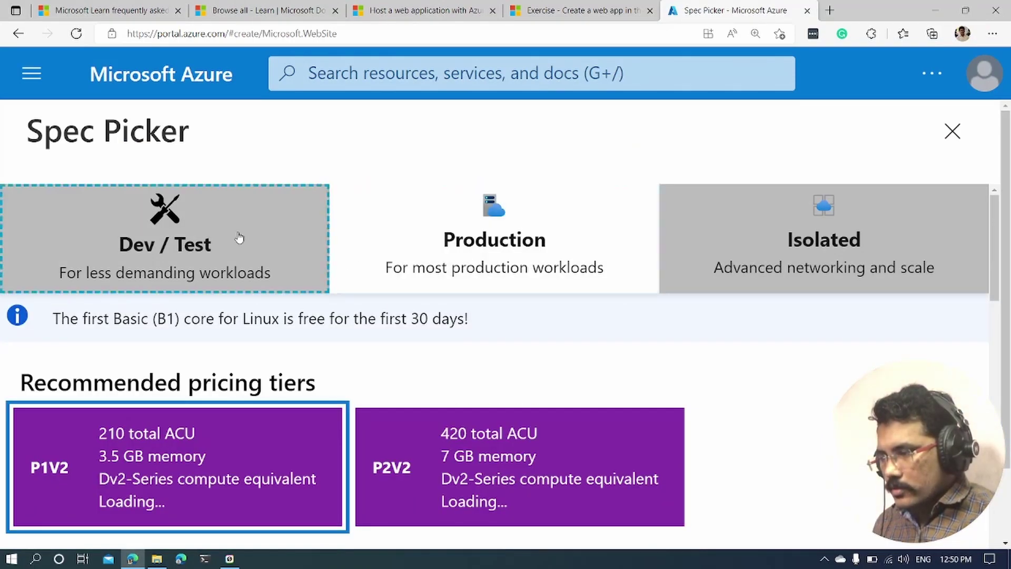
click(235, 240)
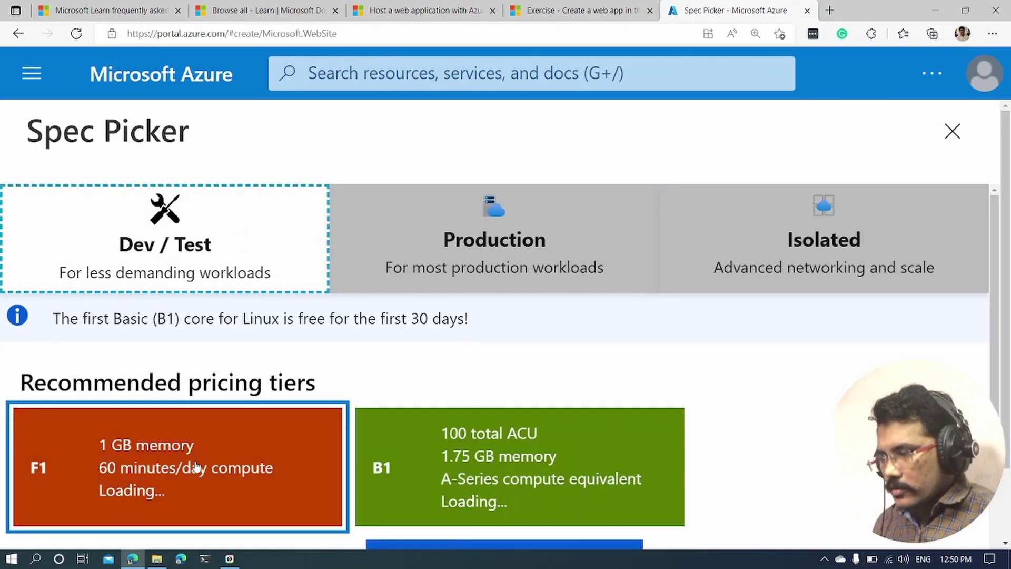
scroll(750, 390, down, 7)
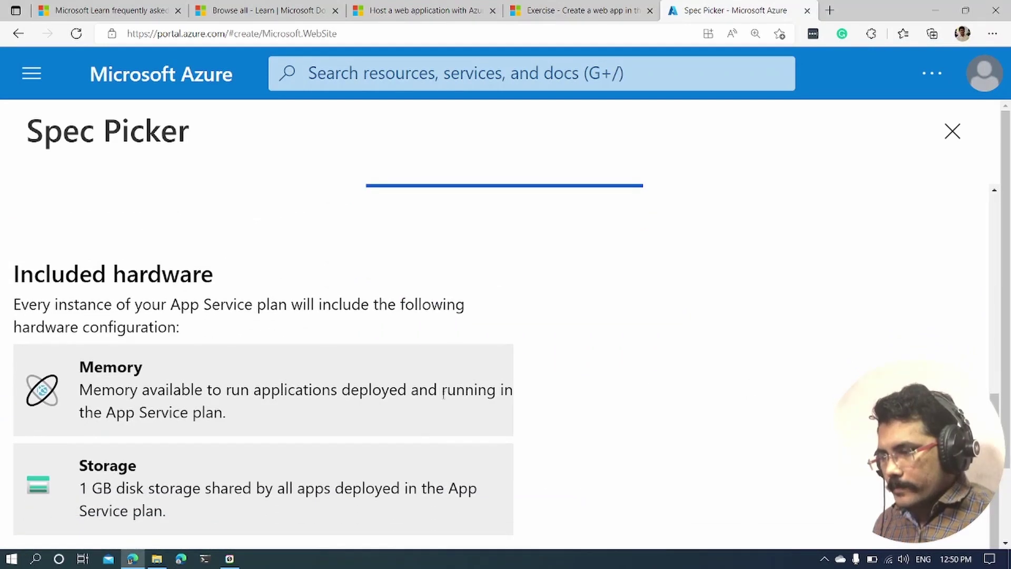
scroll(444, 392, down, 2)
click(142, 510)
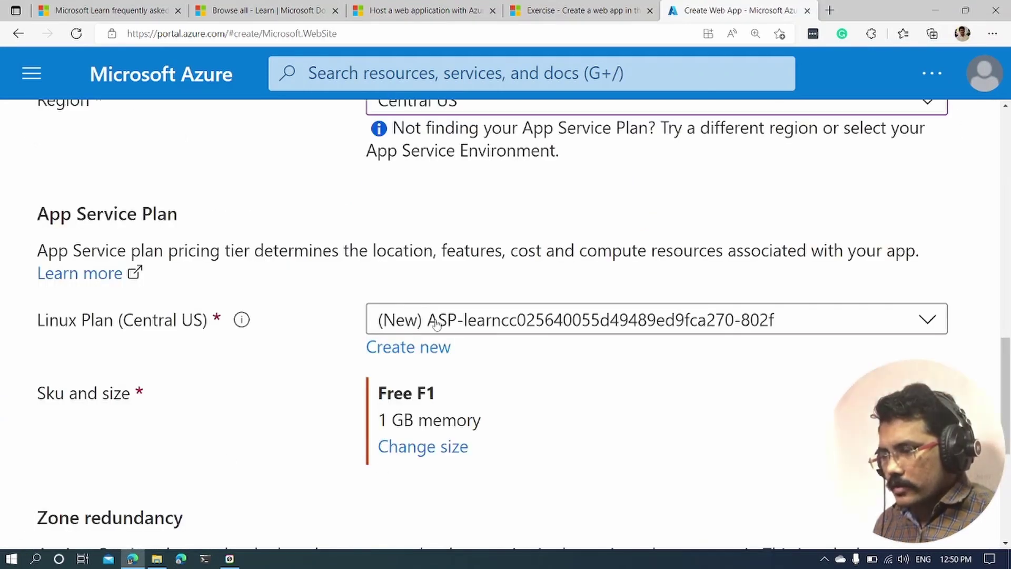
- Compare the settings with the exercise's example form and submit the web app configuration for final review
key(ctrl+shift+Tab)
scroll(537, 211, up, 4)
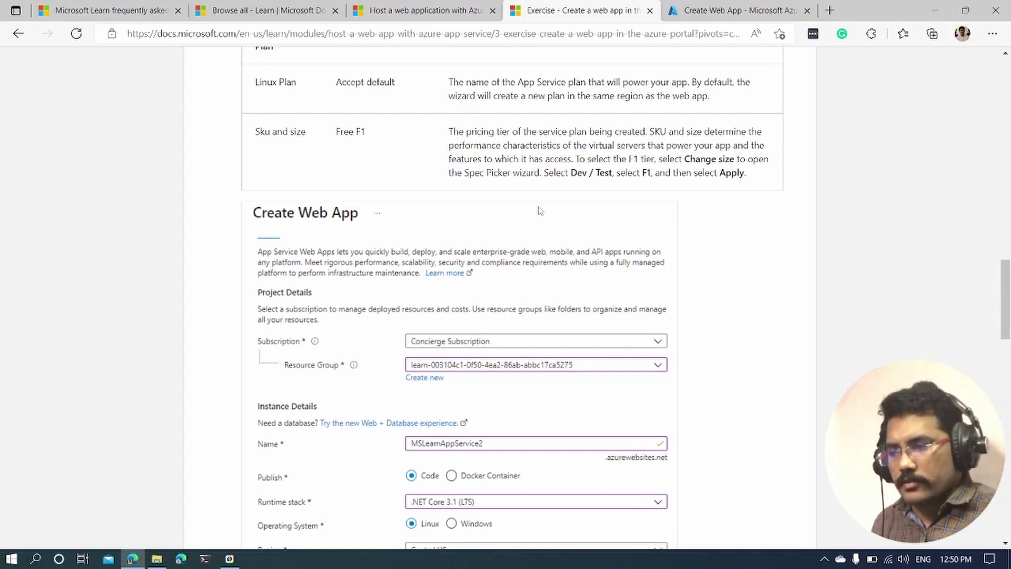
scroll(540, 210, down, 1)
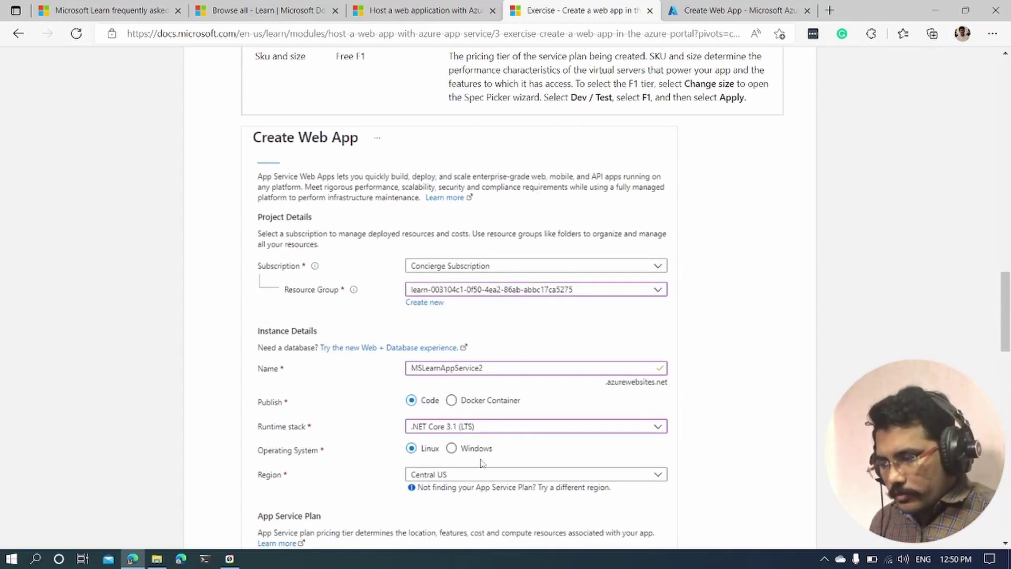
scroll(481, 463, down, 3)
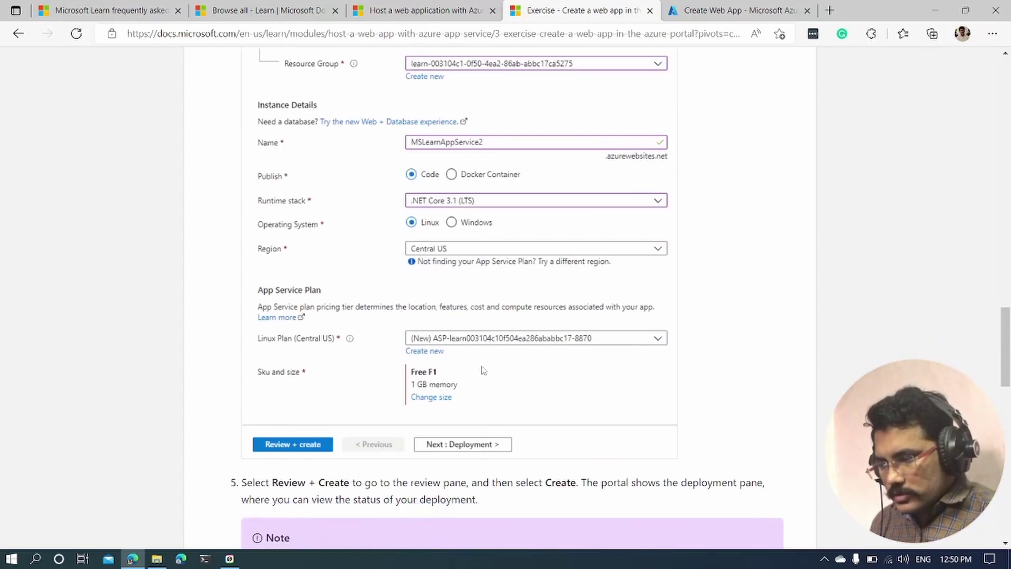
click(747, 10)
scroll(307, 362, down, 5)
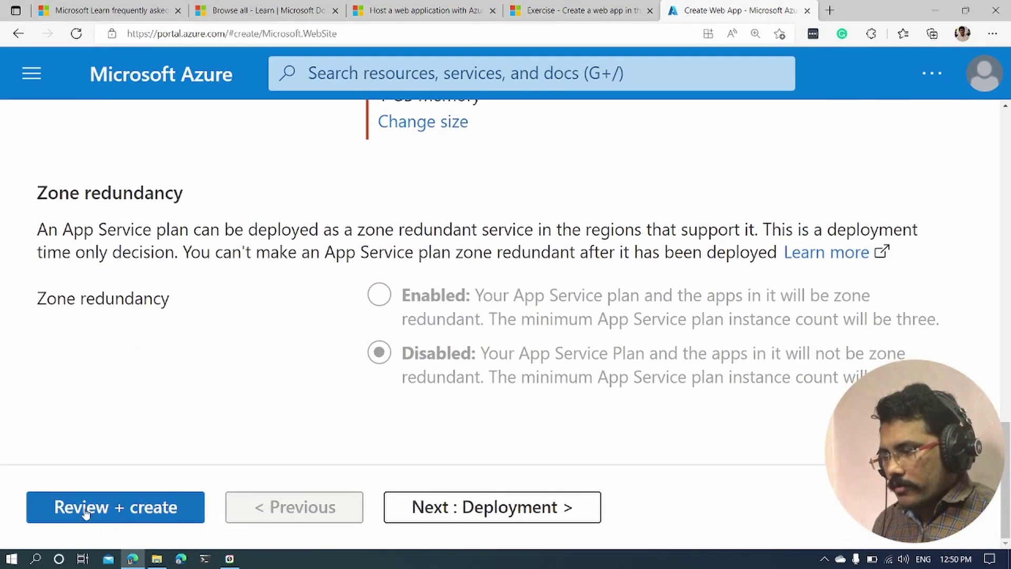
click(118, 506)
- Check the summary of the web app's details and App Service plan, and create the web app
key(ctrl+minus)
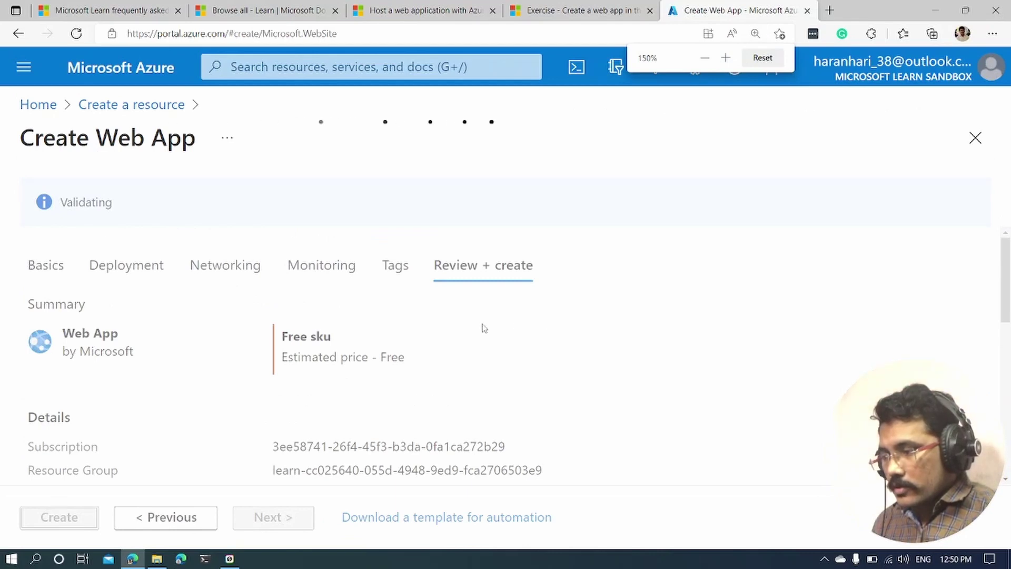
scroll(390, 330, down, 2)
scroll(377, 329, up, 2)
scroll(367, 276, down, 8)
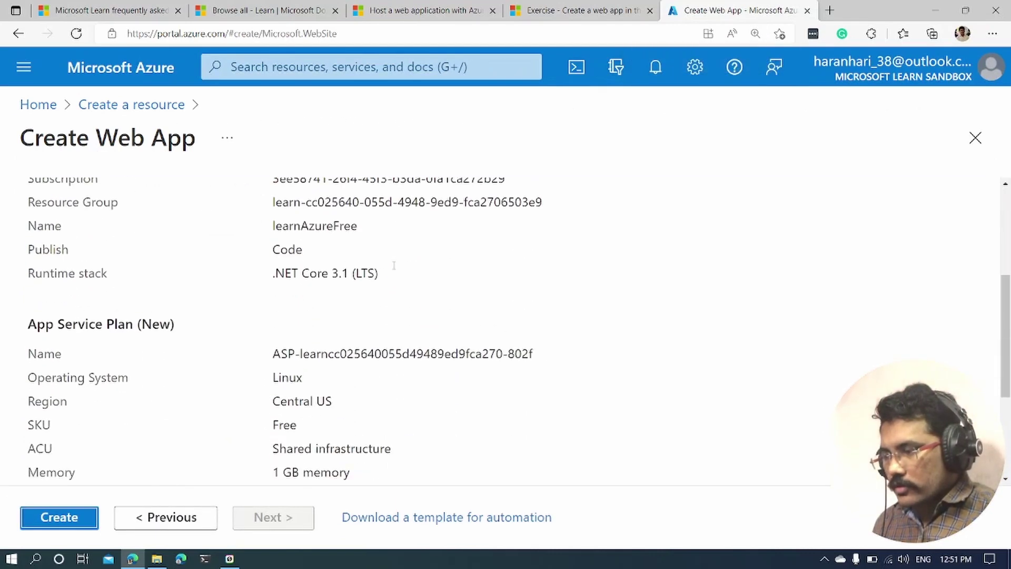
click(59, 516)
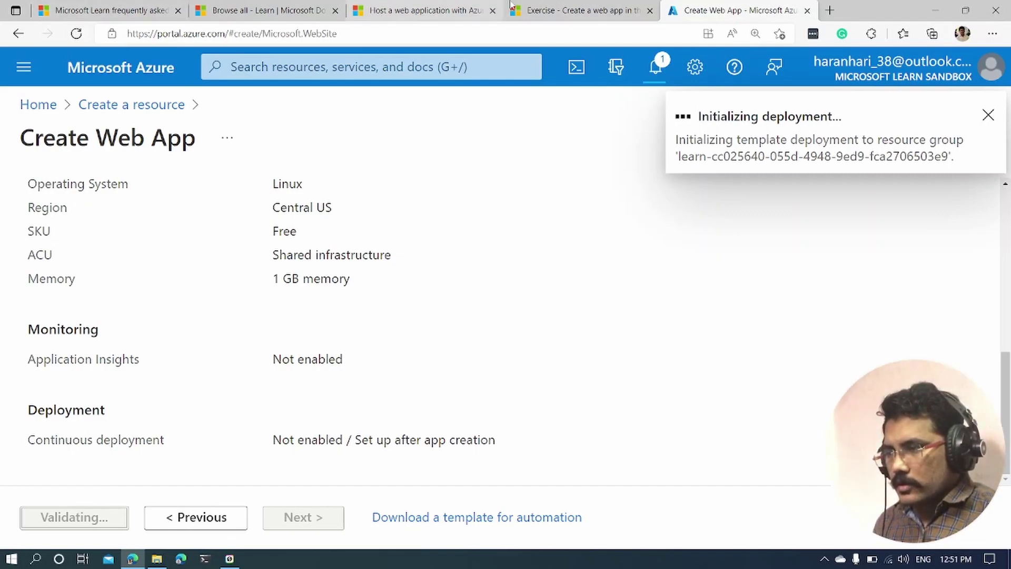
- Read the exercise's deployment note and its instructions for previewing the web app
click(579, 10)
scroll(499, 257, down, 4)
scroll(499, 257, down, 4)
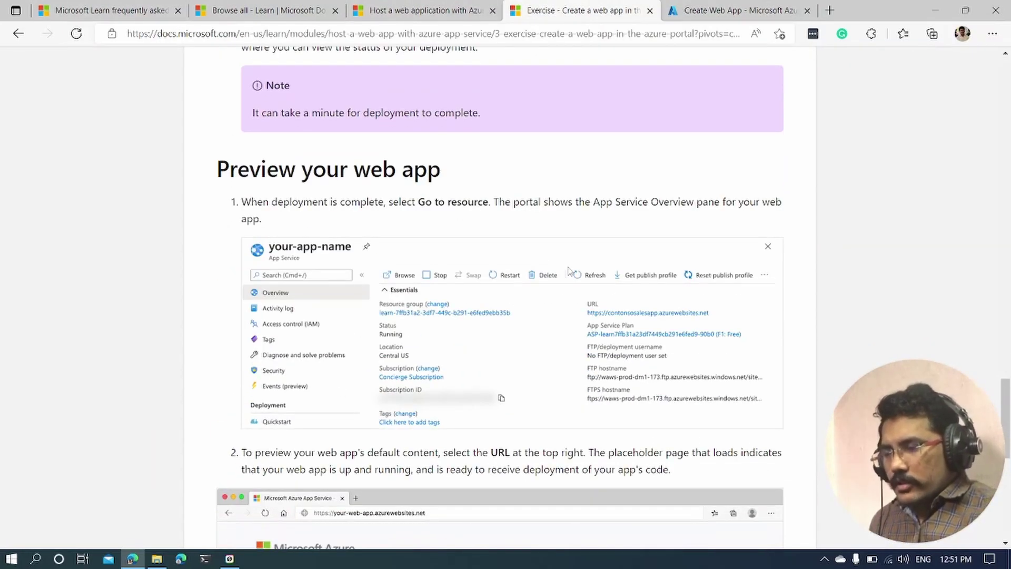
- Return to the Azure portal and open the web app's deployment overview from the notifications to check its progress, keeping unsaved edits
click(738, 10)
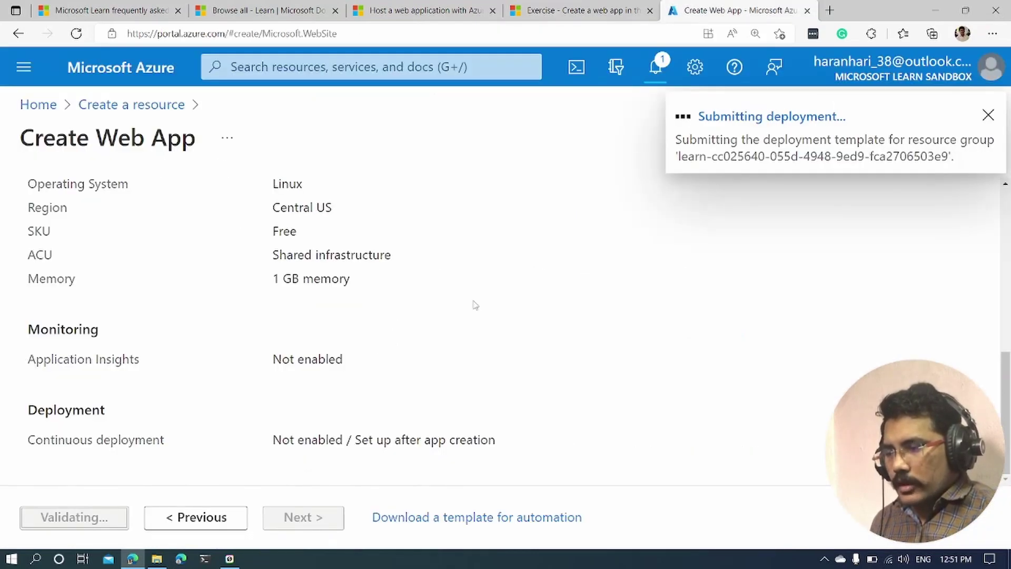
click(776, 120)
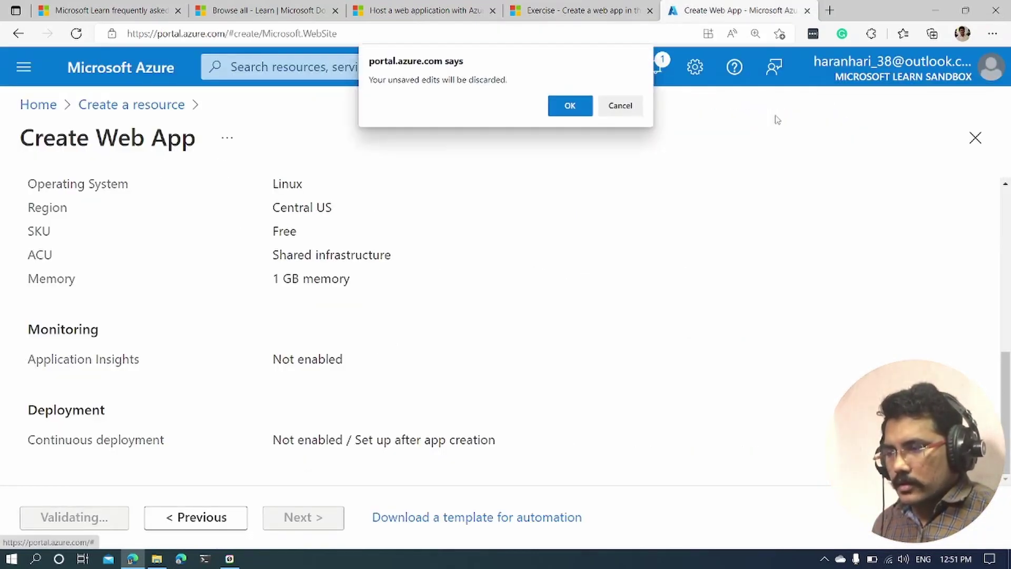
click(619, 104)
scroll(614, 251, up, 3)
scroll(614, 252, up, 5)
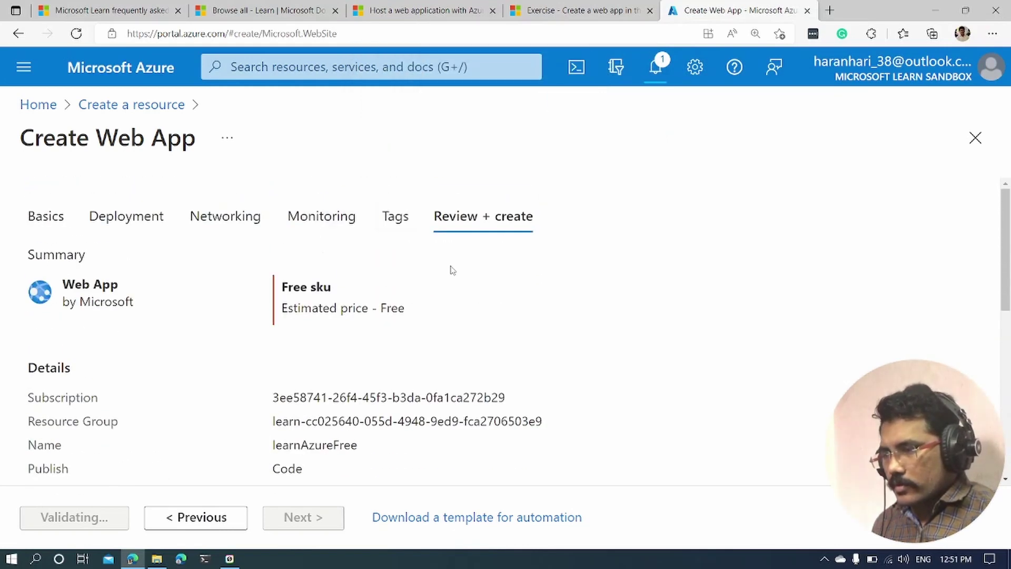
click(655, 67)
click(660, 217)
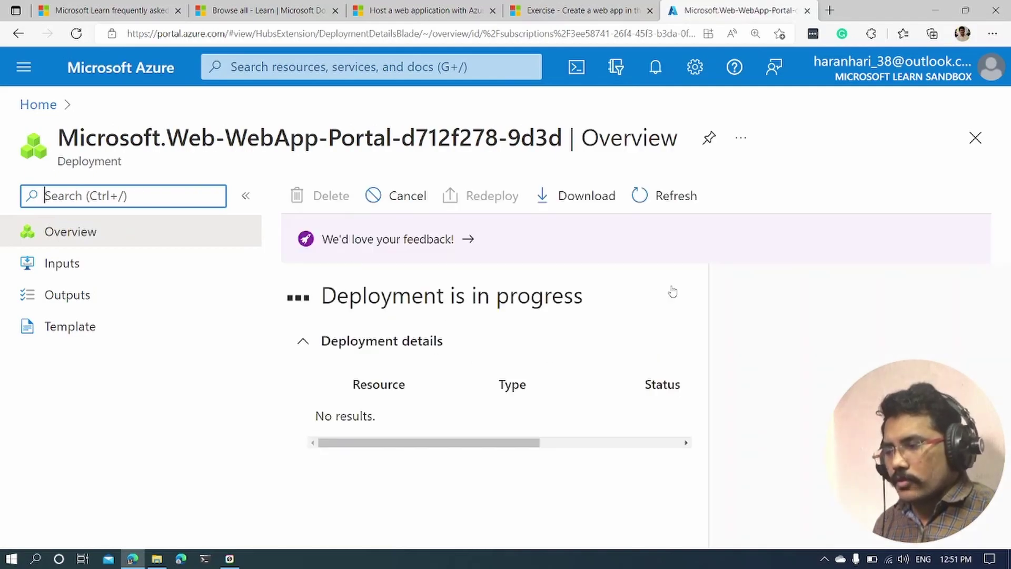
key(ctrl+minus)
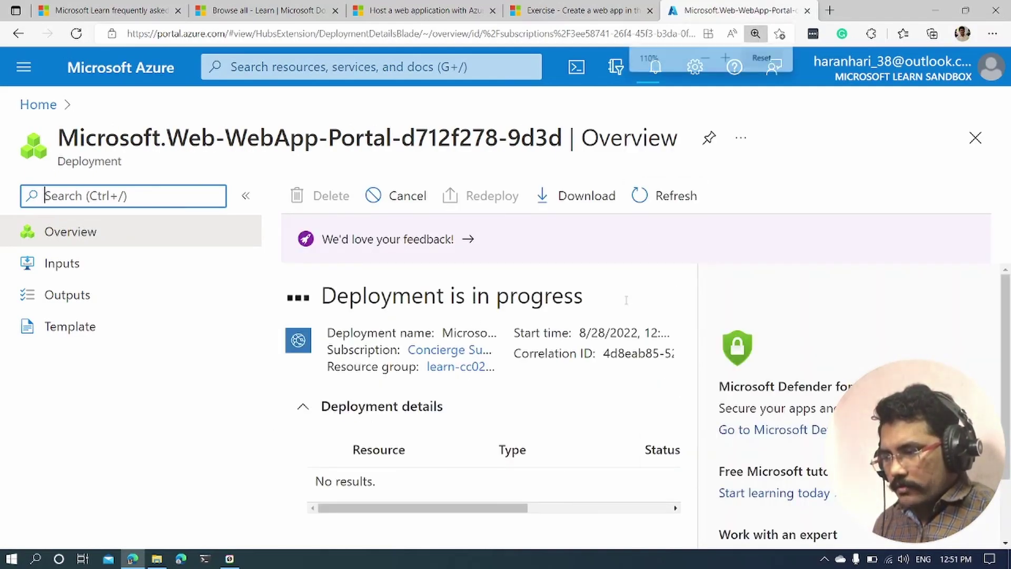
- Check the rest of the exercise's preview instructions and its next unit, and open the Host a web application with Azure App Service module overview
key(ctrl+shift+Tab)
scroll(480, 366, down, 5)
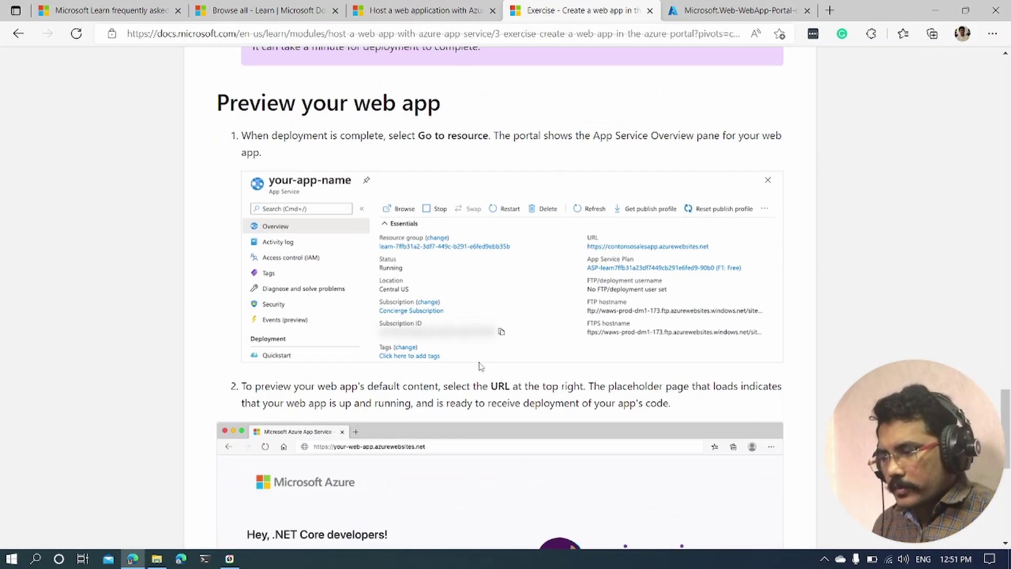
scroll(480, 366, down, 4)
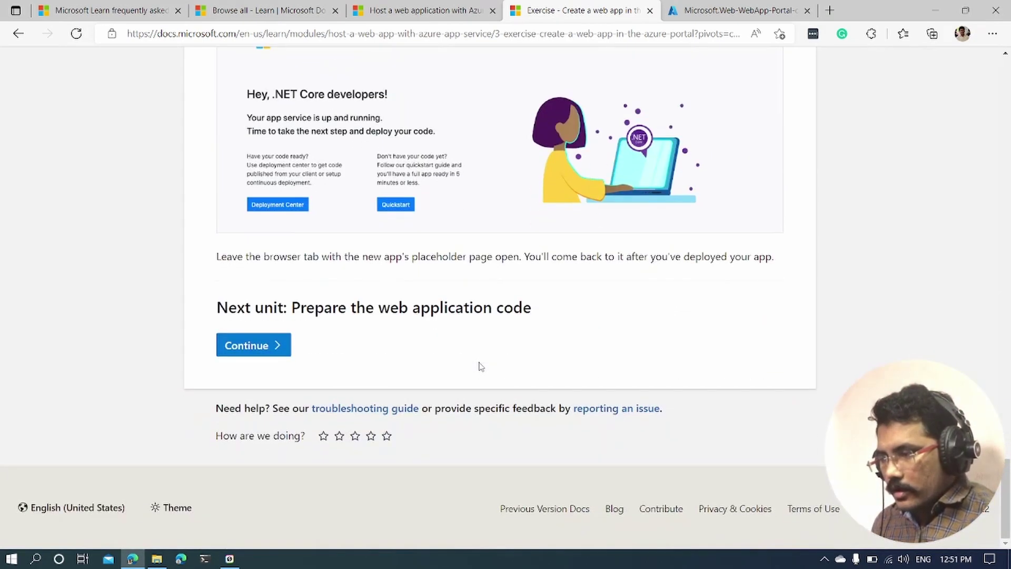
click(220, 344)
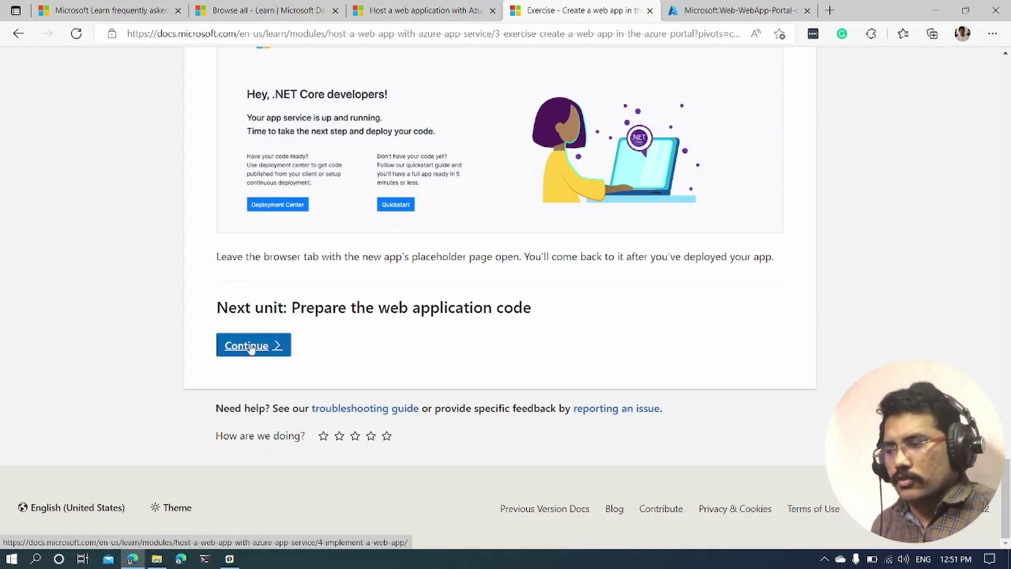
scroll(397, 288, up, 20)
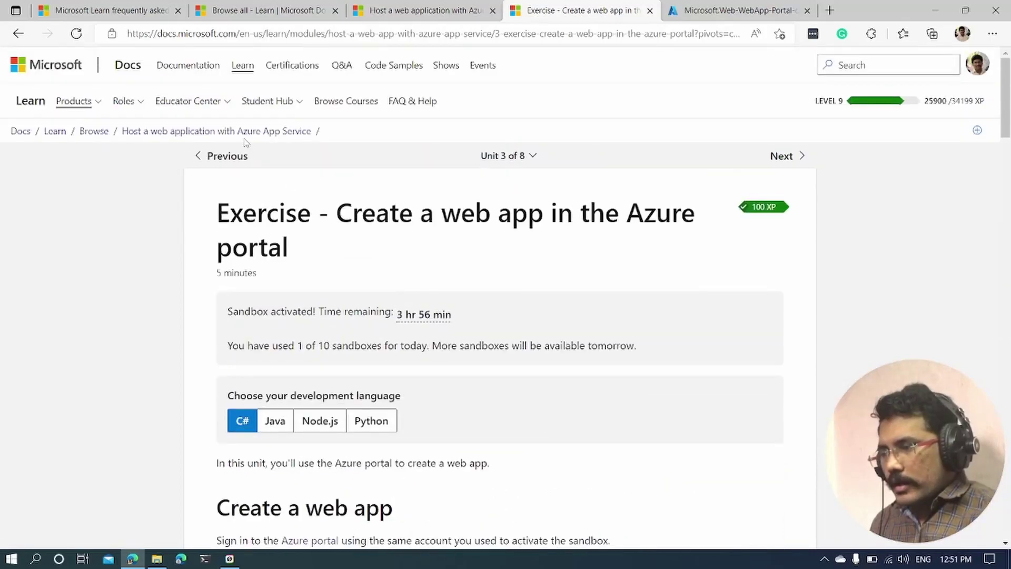
click(147, 132)
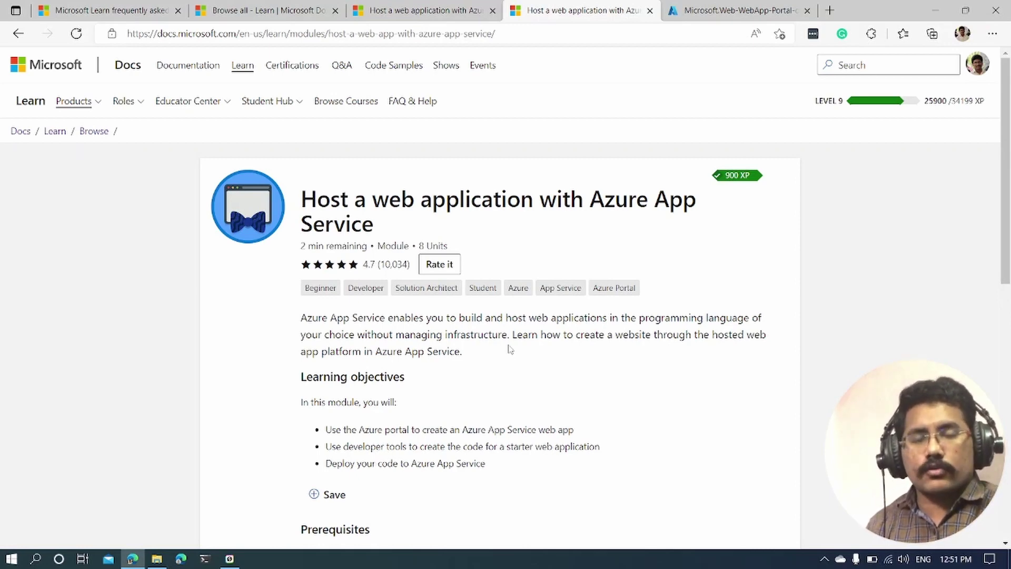
- Review the Microsoft Learn sandbox FAQ on its purpose, account requirements, activation, mobile use and signing in through the Azure portal
key(ctrl+Tab)
key(ctrl+Tab)
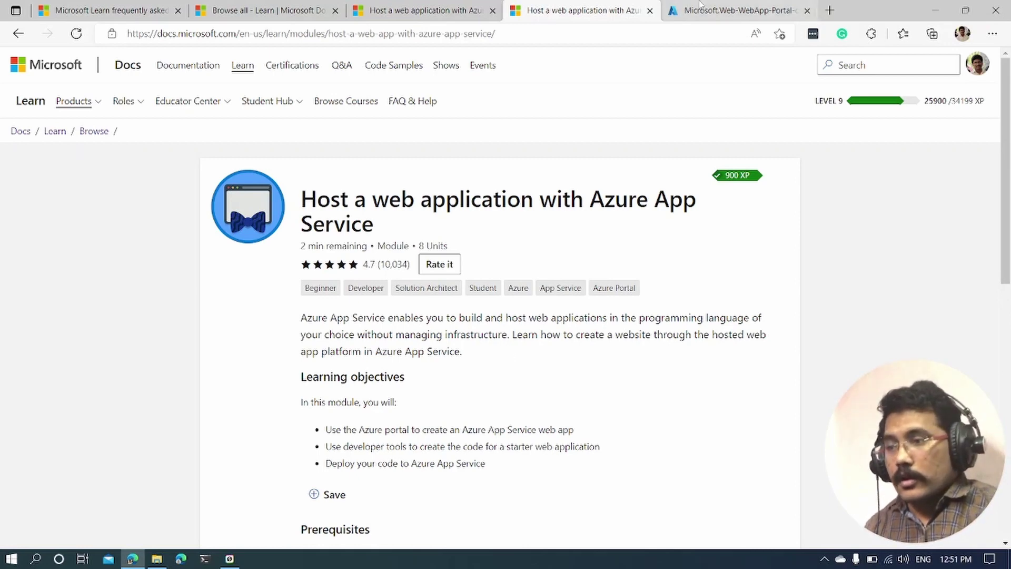
scroll(496, 267, down, 1)
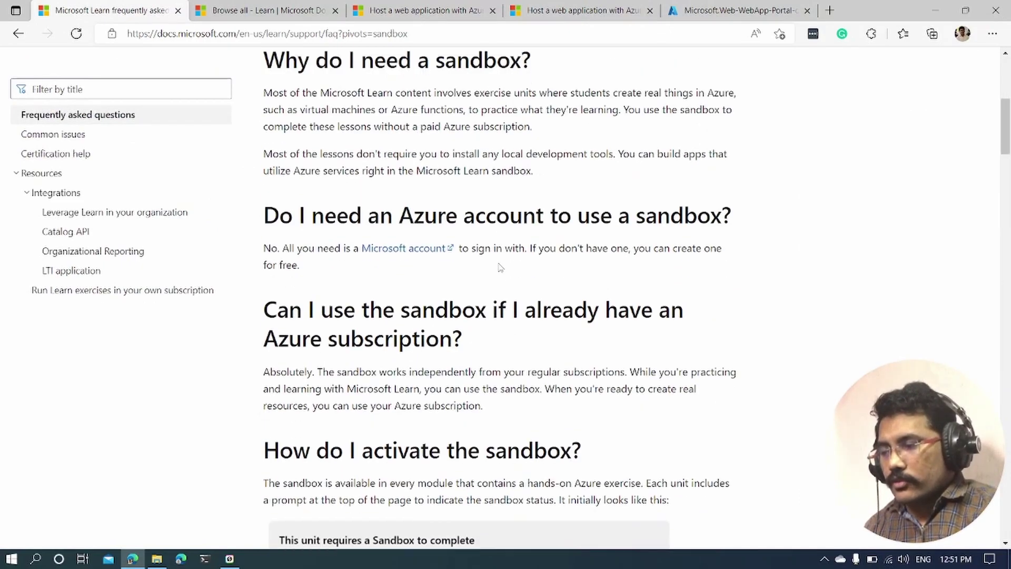
scroll(500, 267, down, 4)
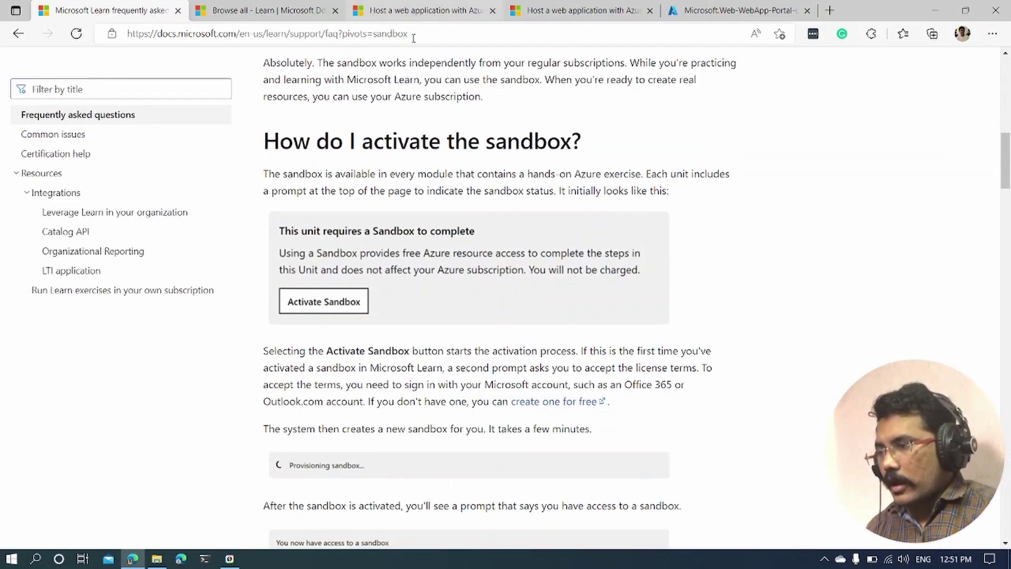
scroll(519, 287, up, 8)
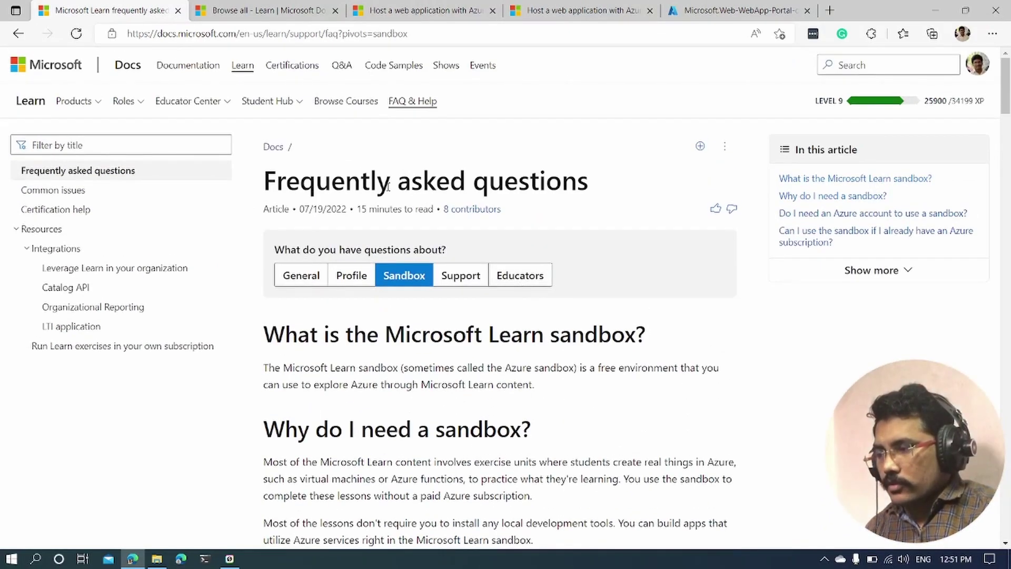
scroll(471, 332, down, 1)
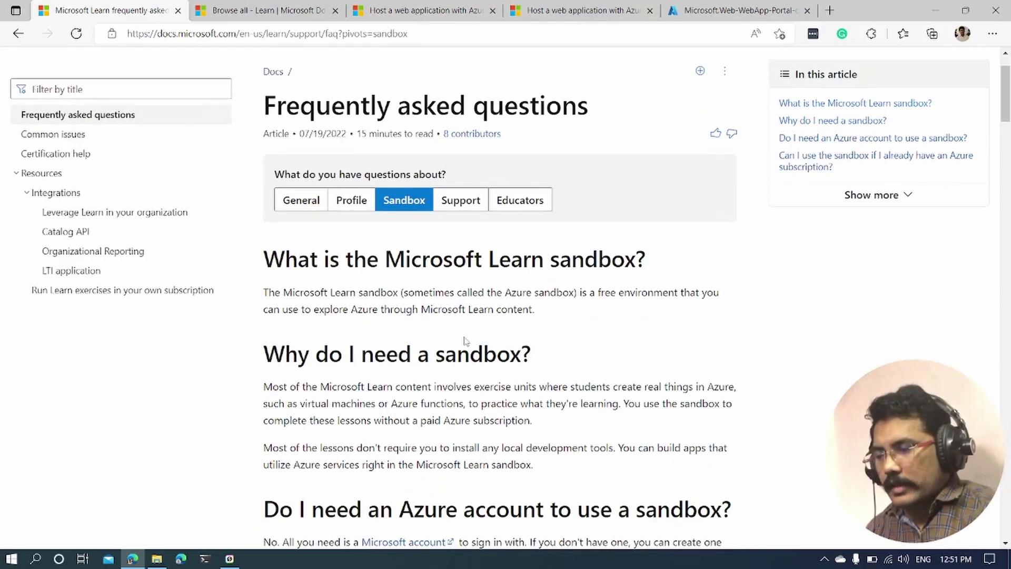
scroll(464, 337, down, 3)
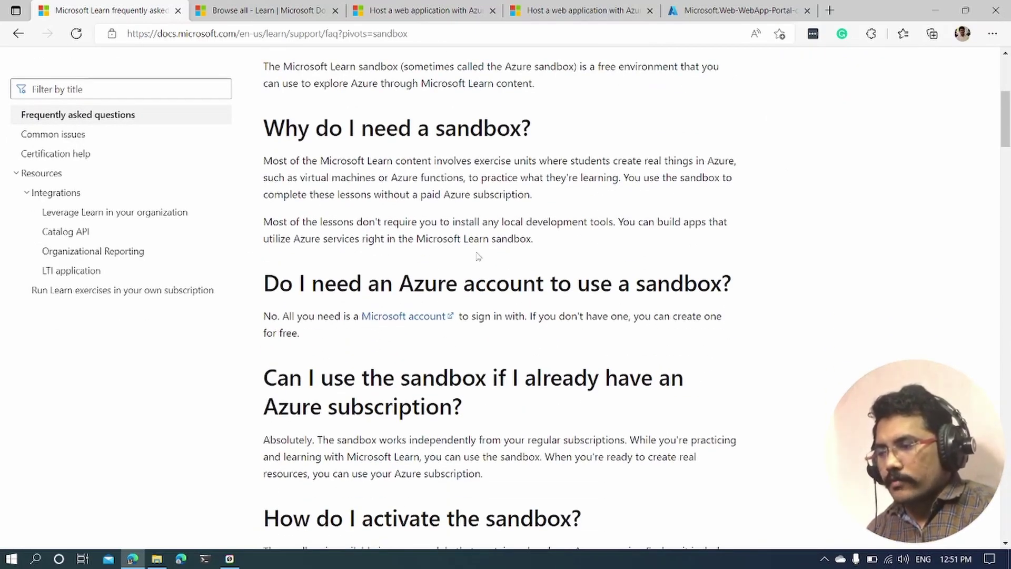
scroll(478, 256, down, 3)
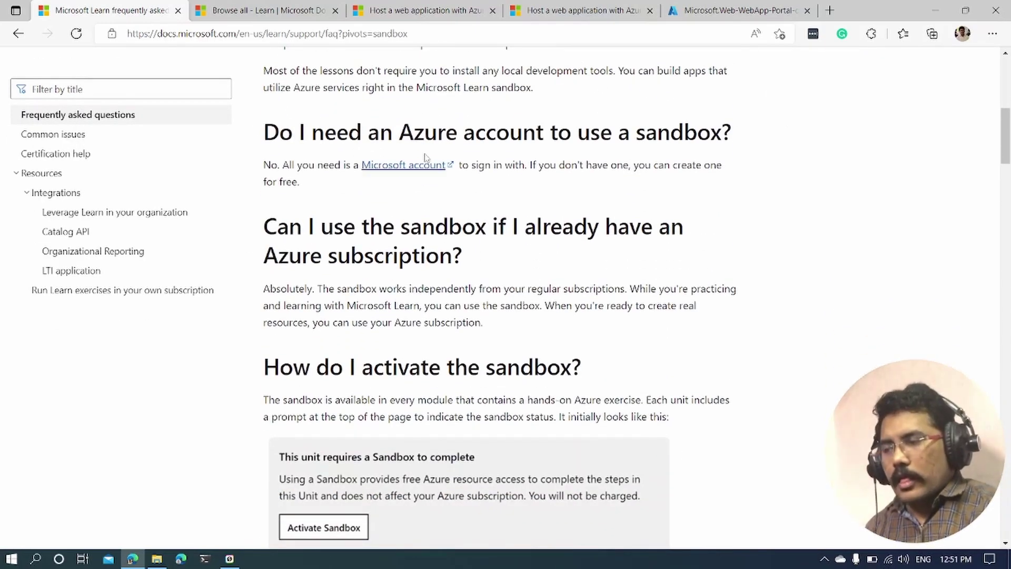
scroll(454, 326, down, 3)
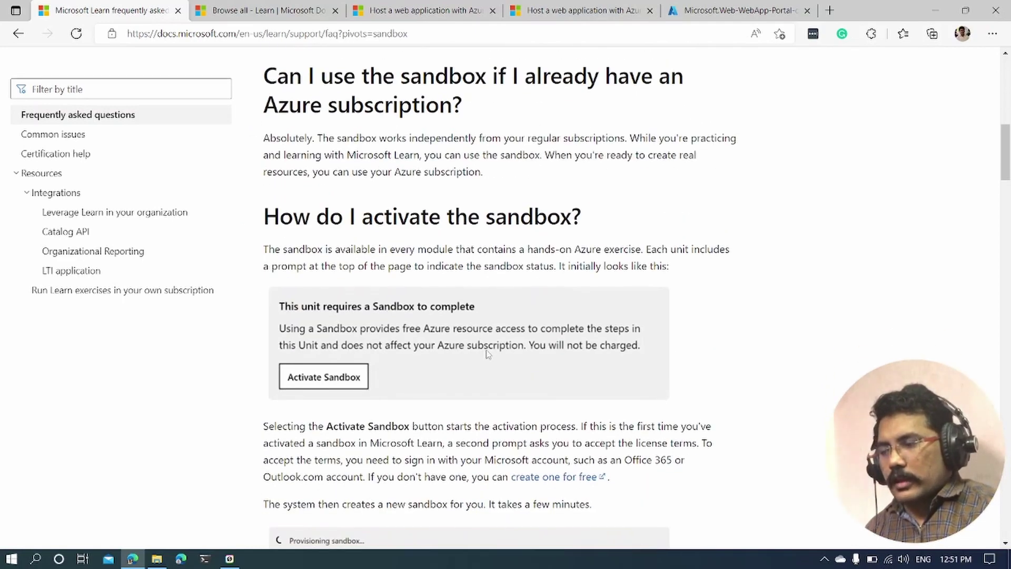
scroll(489, 315, down, 3)
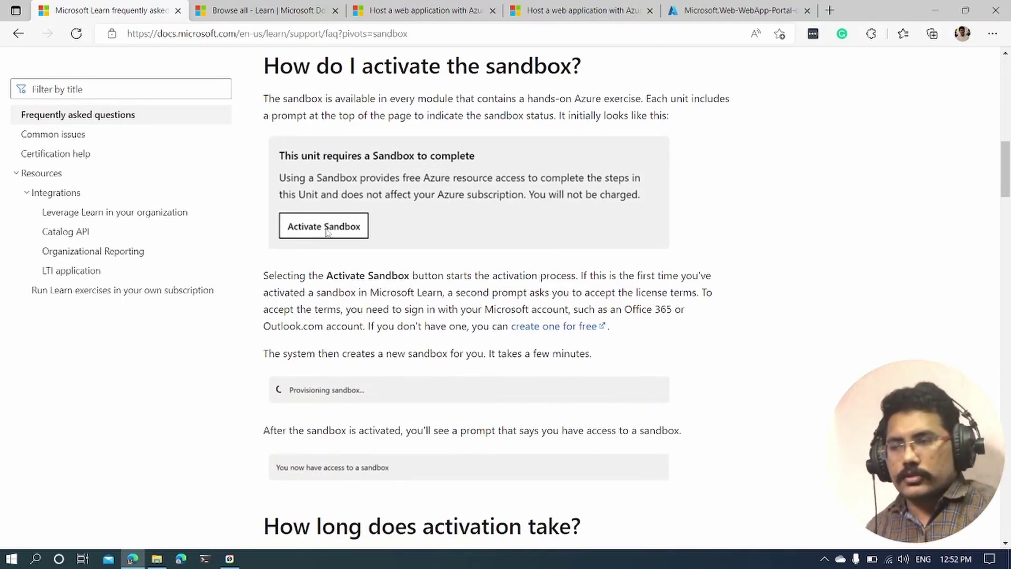
scroll(347, 250, down, 4)
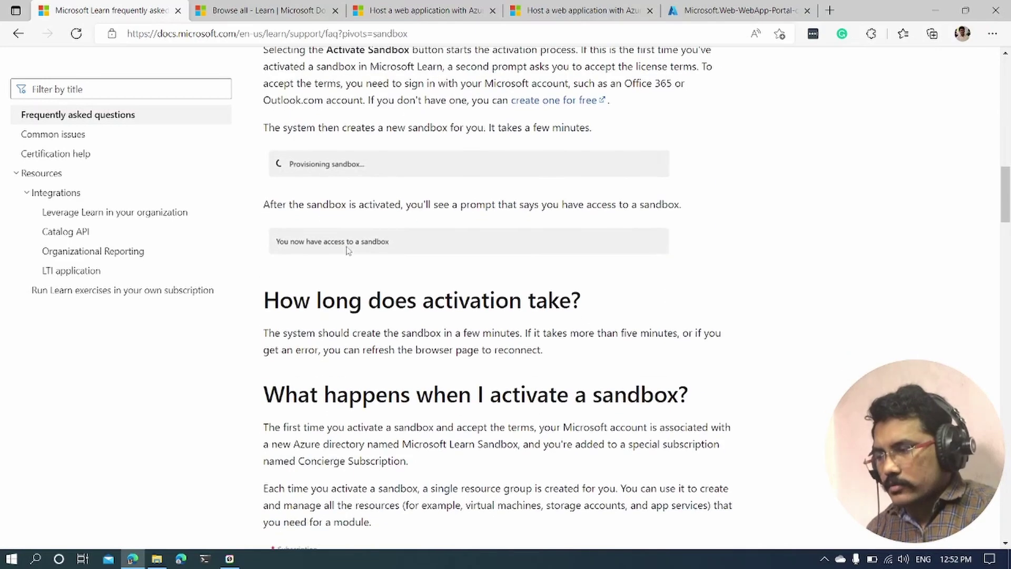
scroll(514, 279, down, 1)
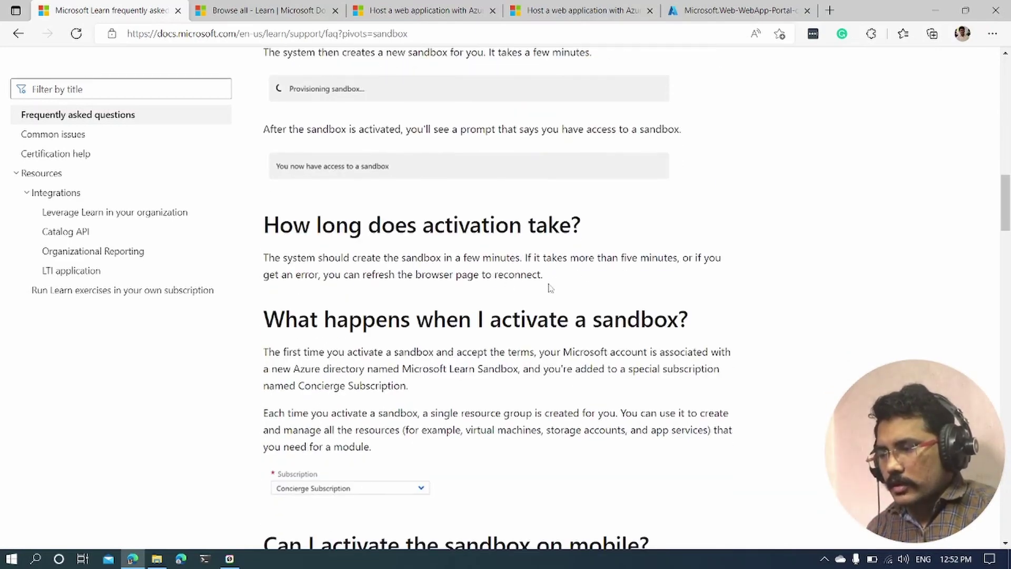
scroll(529, 275, down, 2)
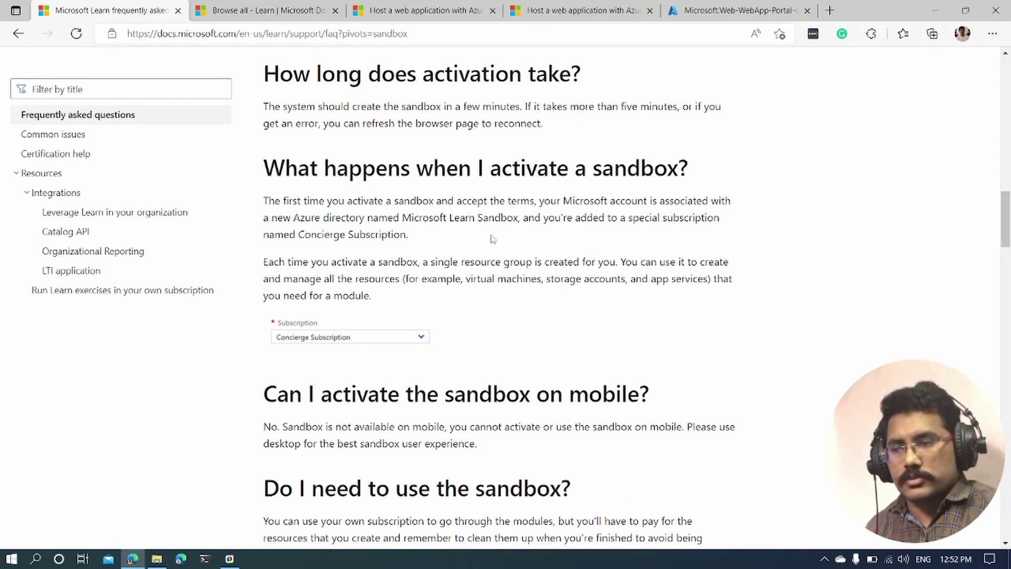
scroll(493, 239, down, 10)
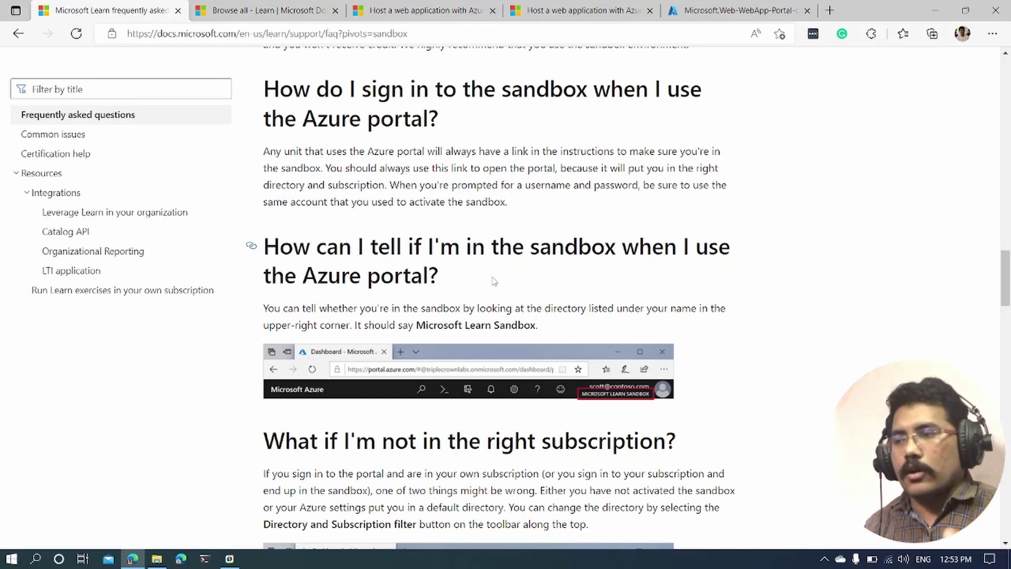
- Browse the Azure beginner developer modules found for "Web App" on the Browse all page, and check the learning level progress
click(516, 11)
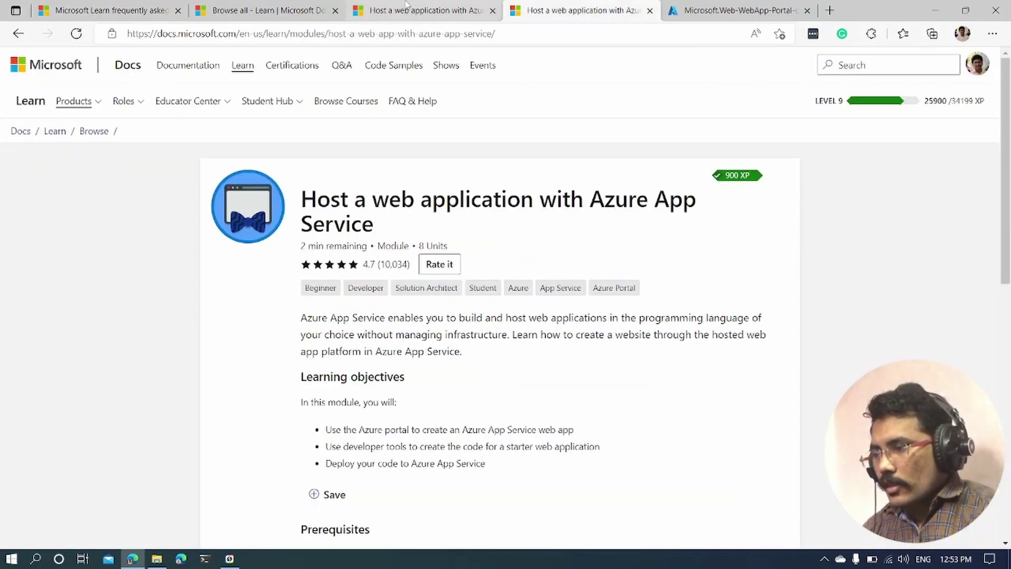
click(406, 10)
scroll(429, 208, up, 10)
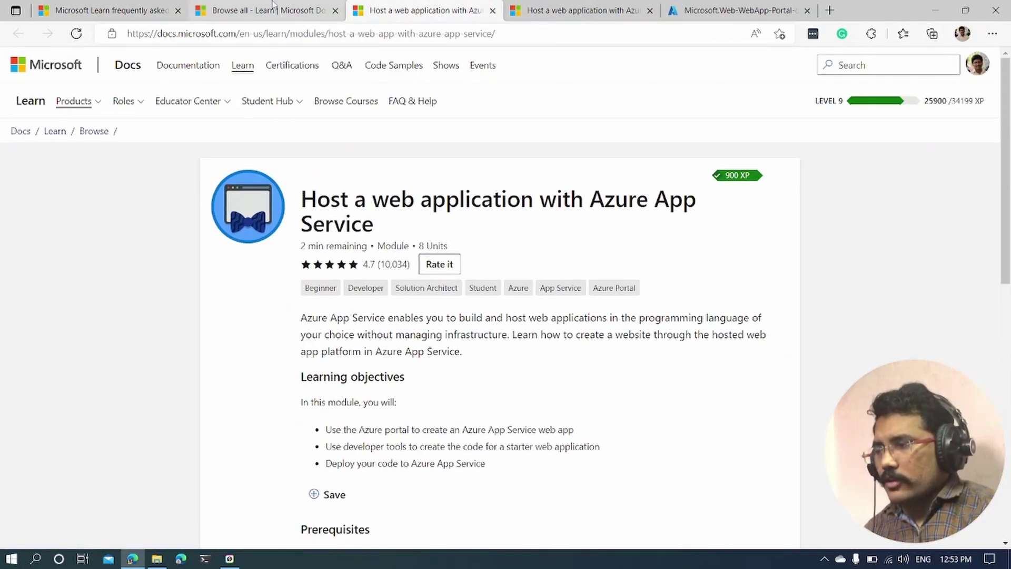
click(273, 4)
scroll(544, 383, down, 5)
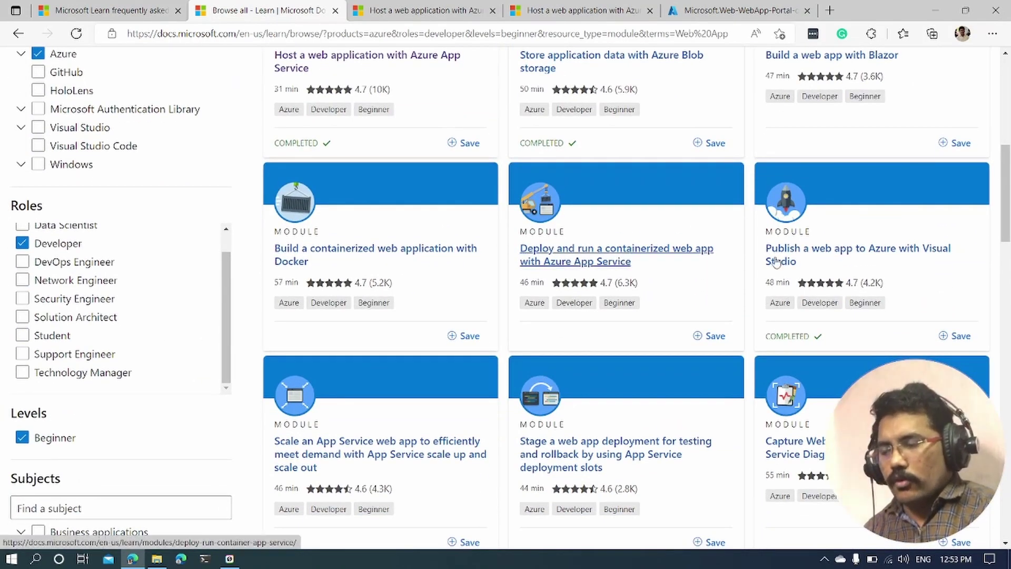
scroll(776, 262, down, 3)
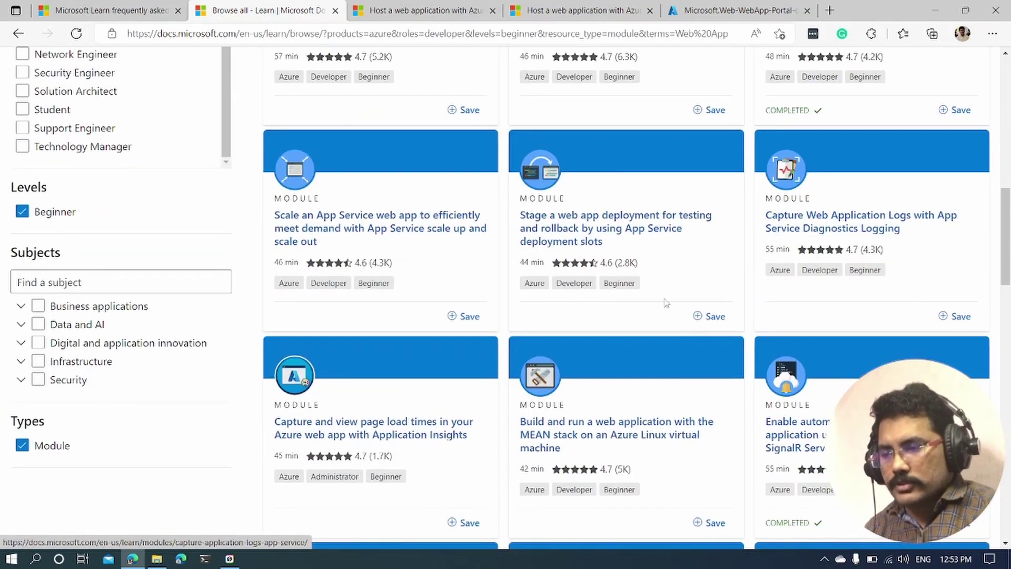
scroll(666, 303, down, 3)
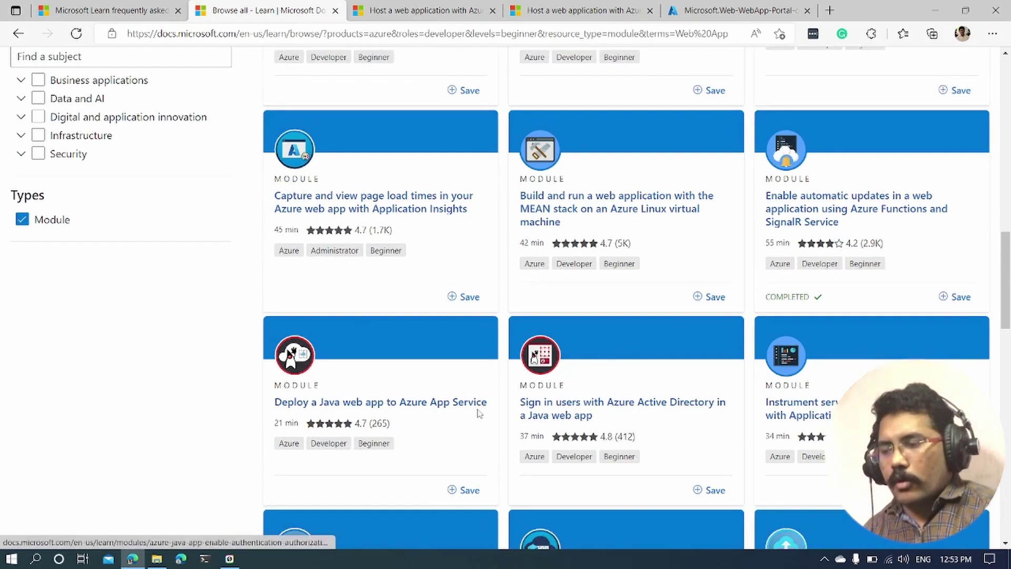
scroll(462, 400, up, 15)
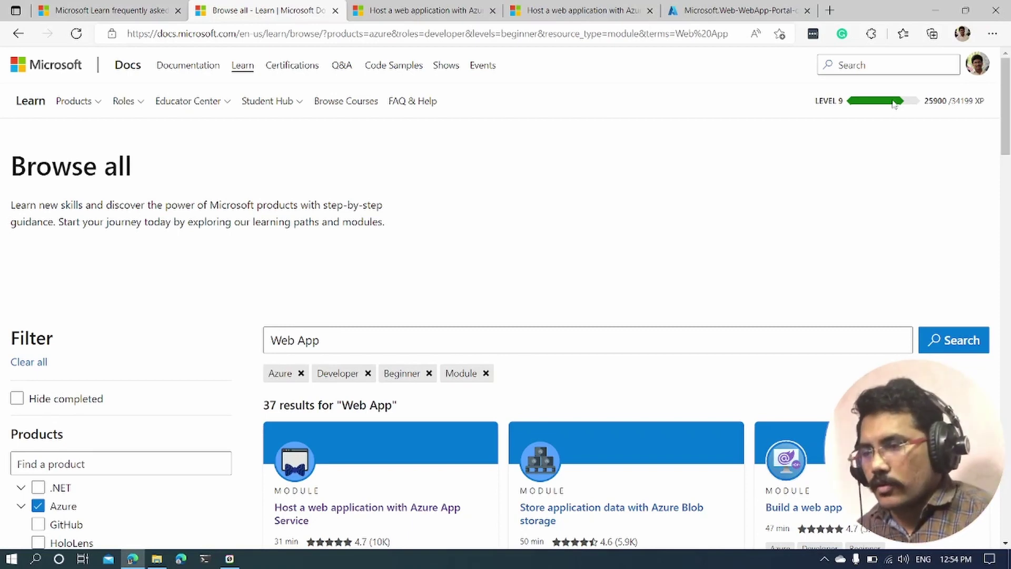
- Review the prerequisites, related learning paths and units of the Host a web application with Azure App Service module
click(454, 9)
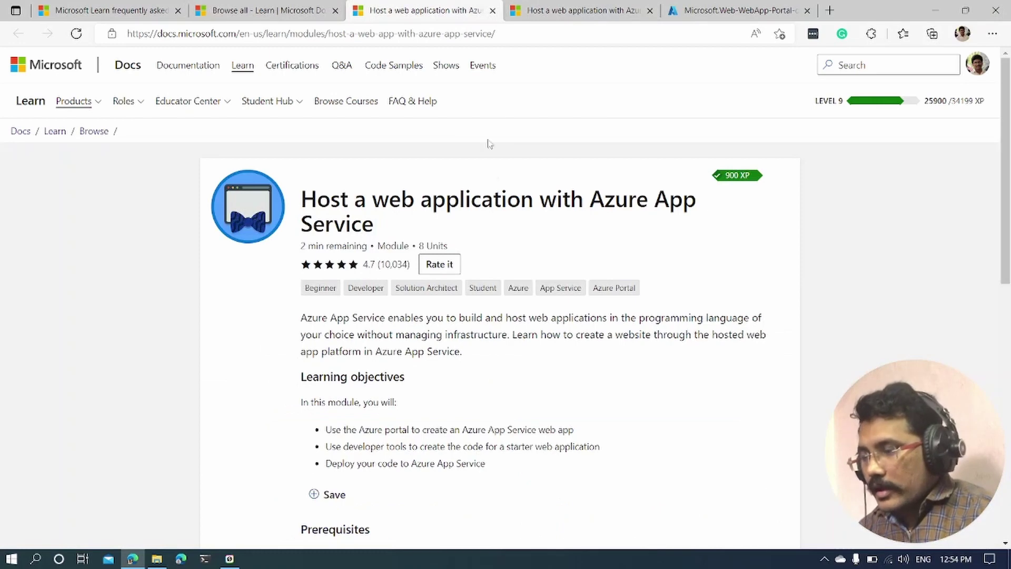
scroll(508, 259, down, 6)
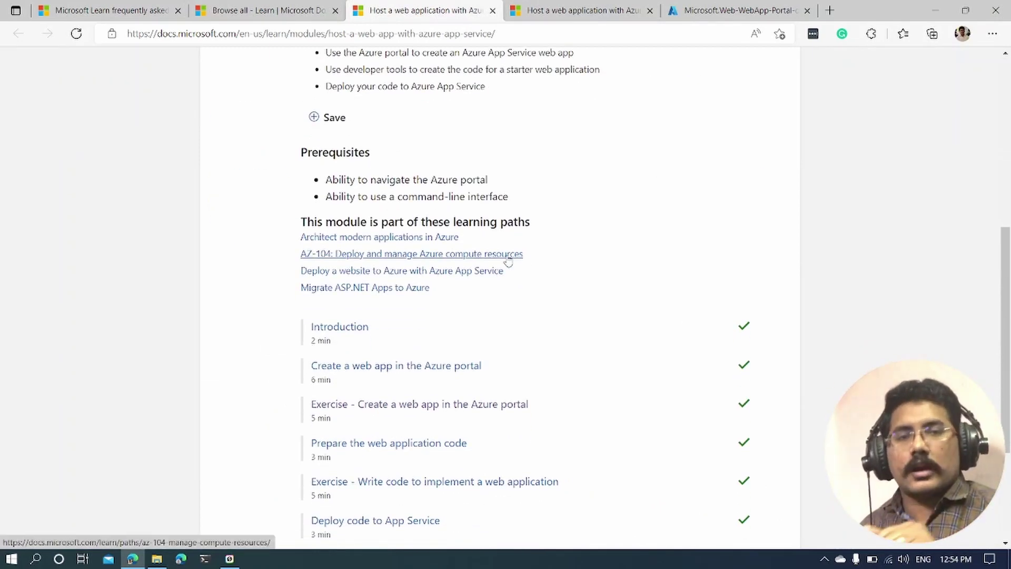